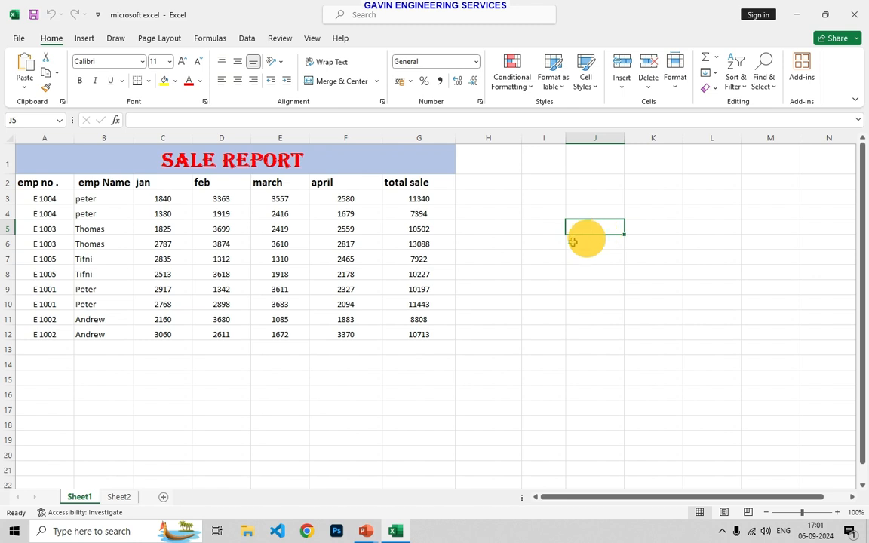
click(548, 244)
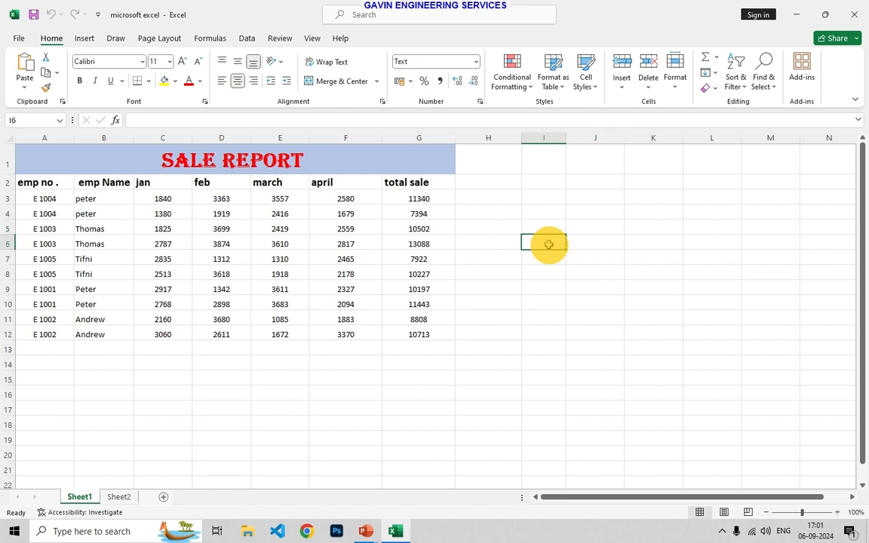
click(561, 224)
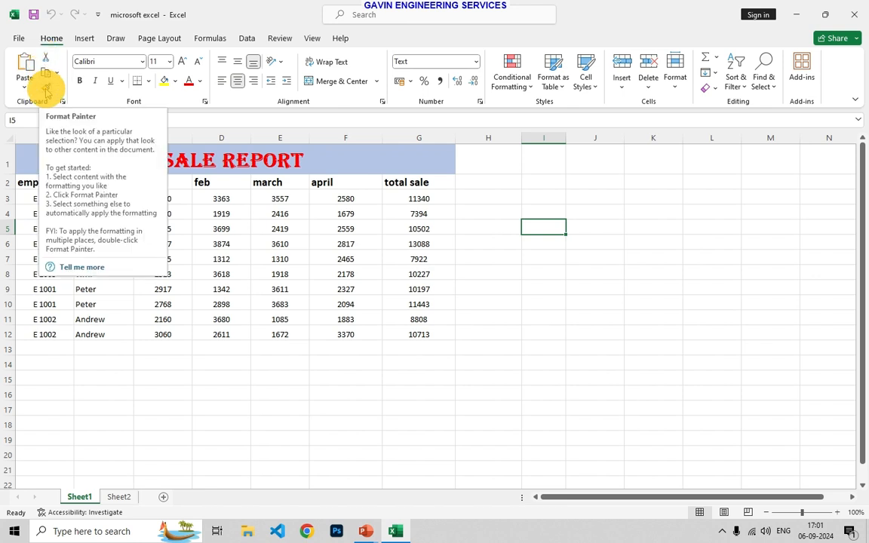
click(479, 218)
Cut the total sale range G2:G12, paste it at J2, and undo the move
drag(434, 187, 438, 334)
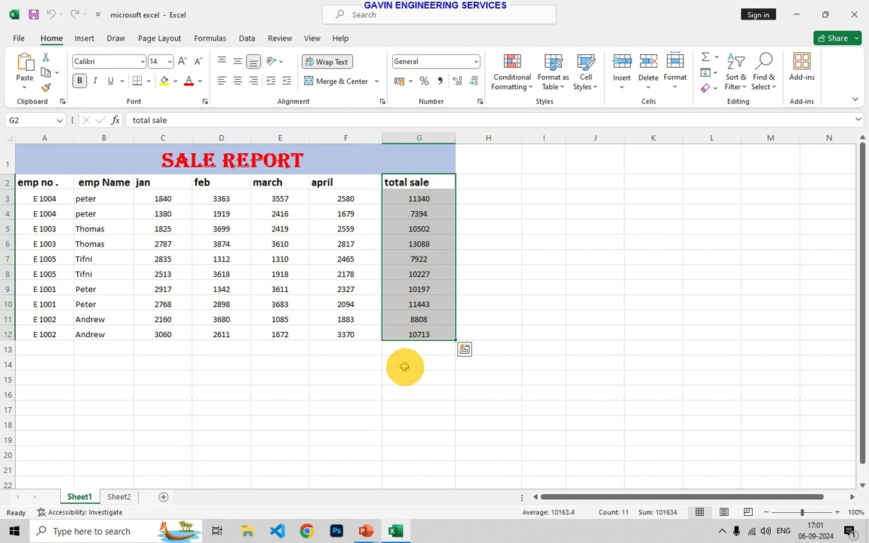
key(ctrl+c)
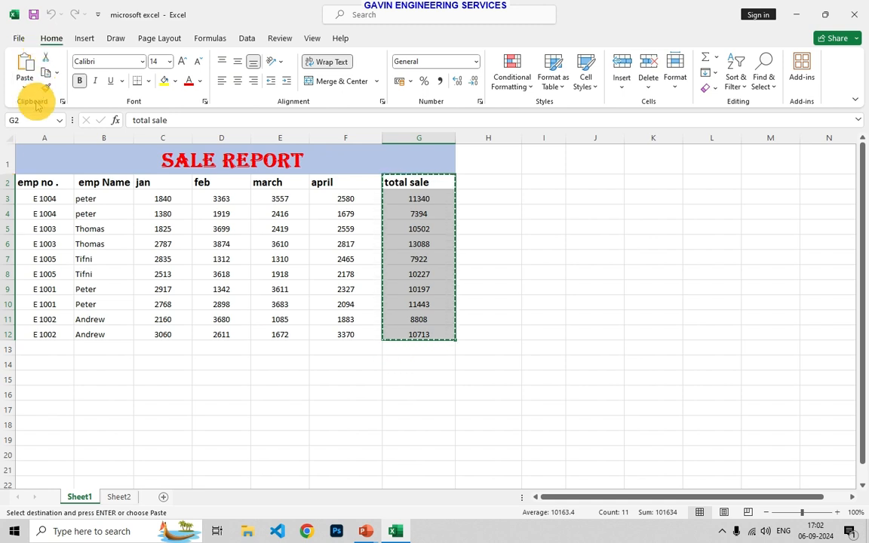
right_click(510, 184)
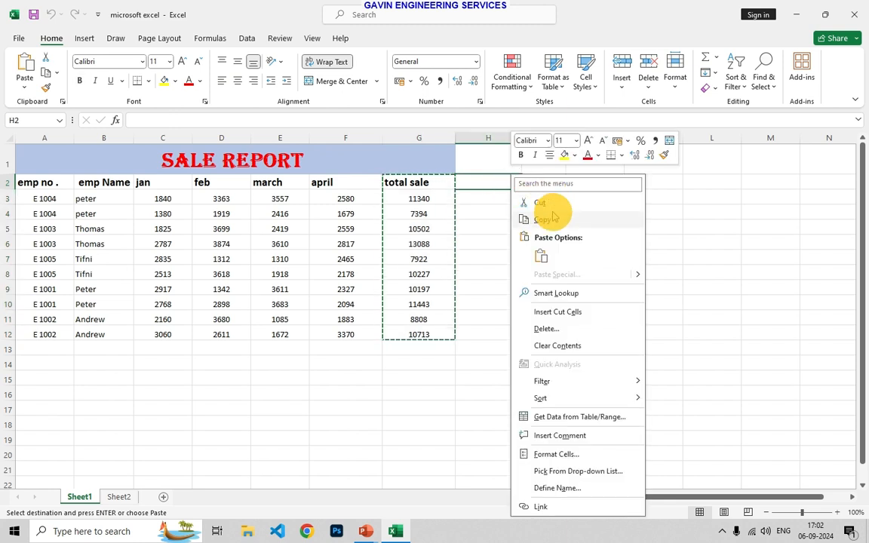
click(435, 303)
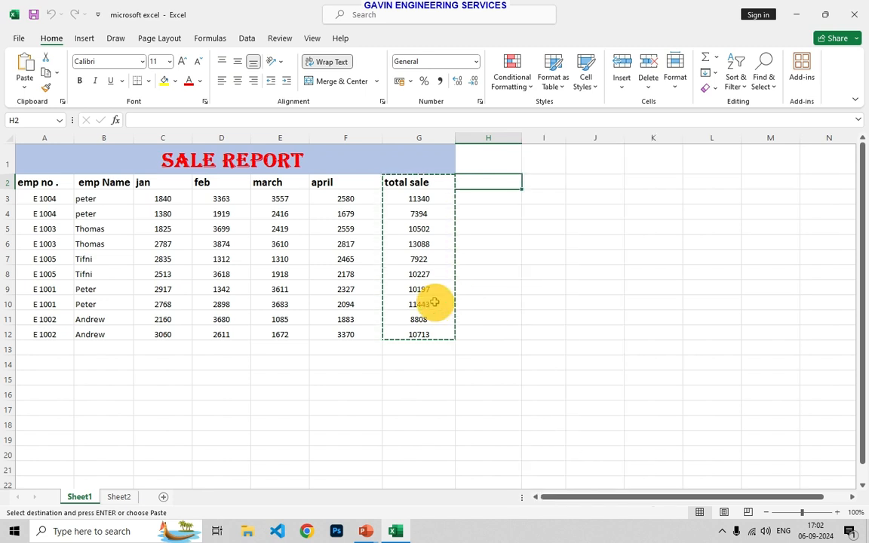
drag(448, 181, 427, 334)
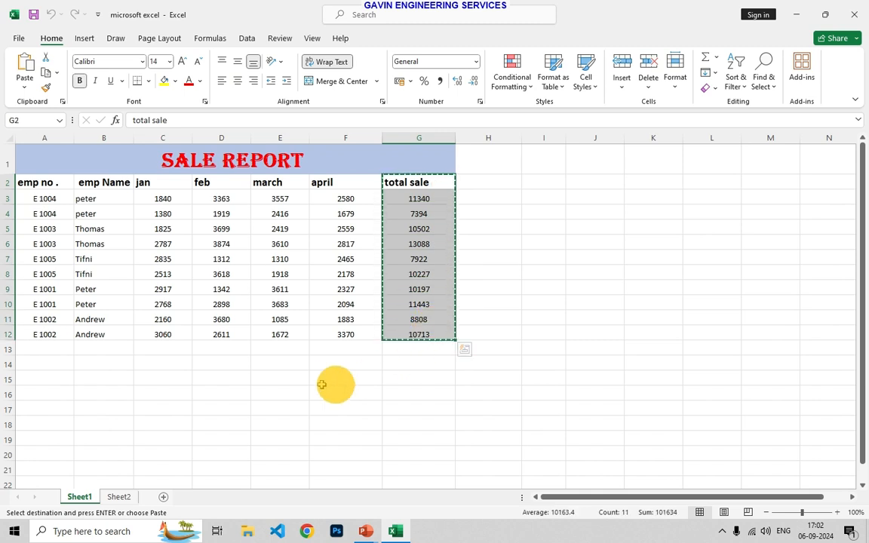
click(572, 182)
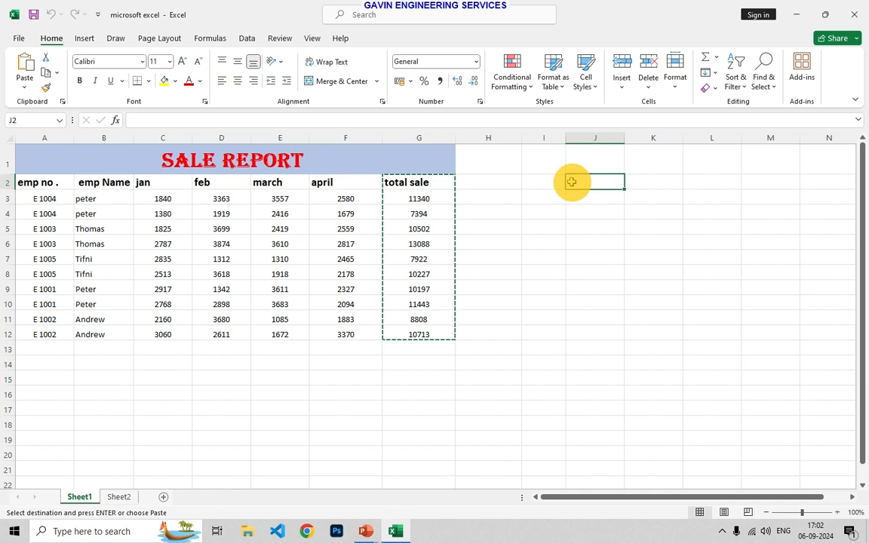
key(ctrl+v)
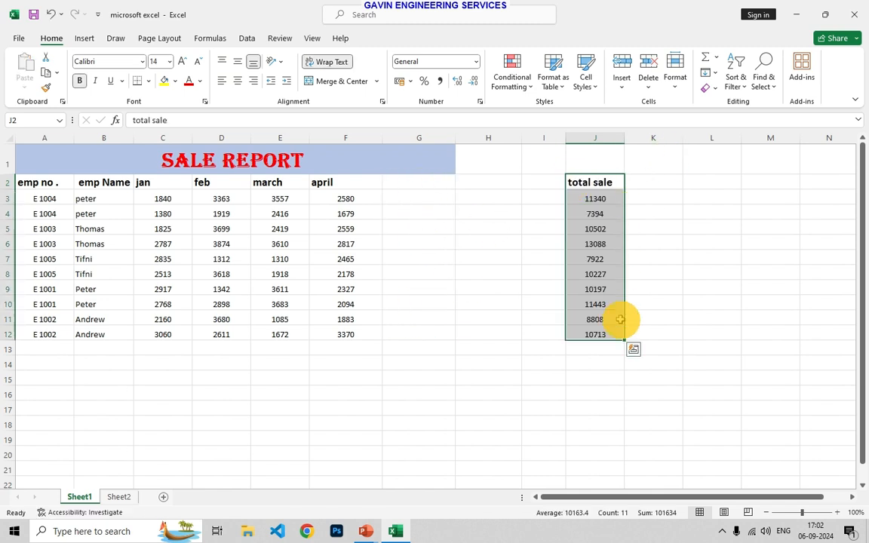
key(ctrl+z)
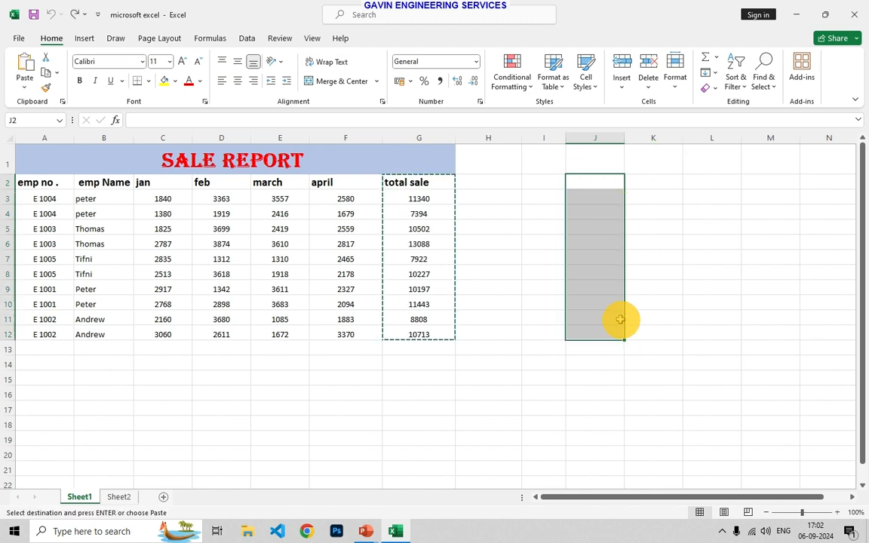
Inspect the formula behind the first total sale value in G3 and select the range G2:G12
double_click(433, 198)
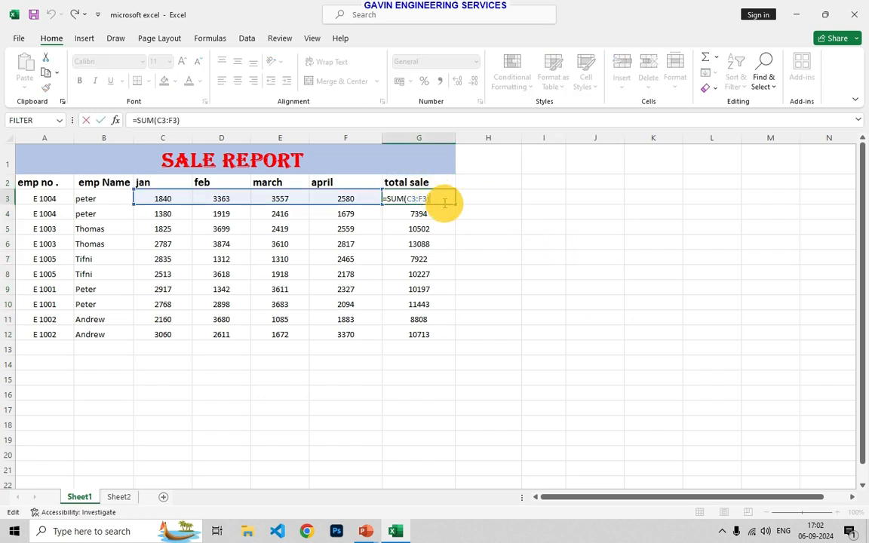
key(Return)
drag(437, 181, 411, 328)
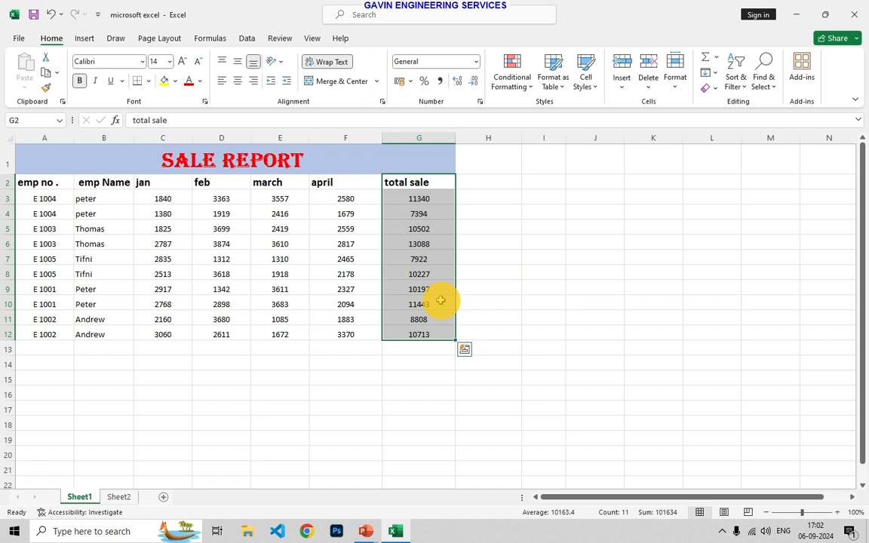
Copy the whole sale report table A1:G12 and paste it at A1 of a new sheet
drag(35, 157, 252, 332)
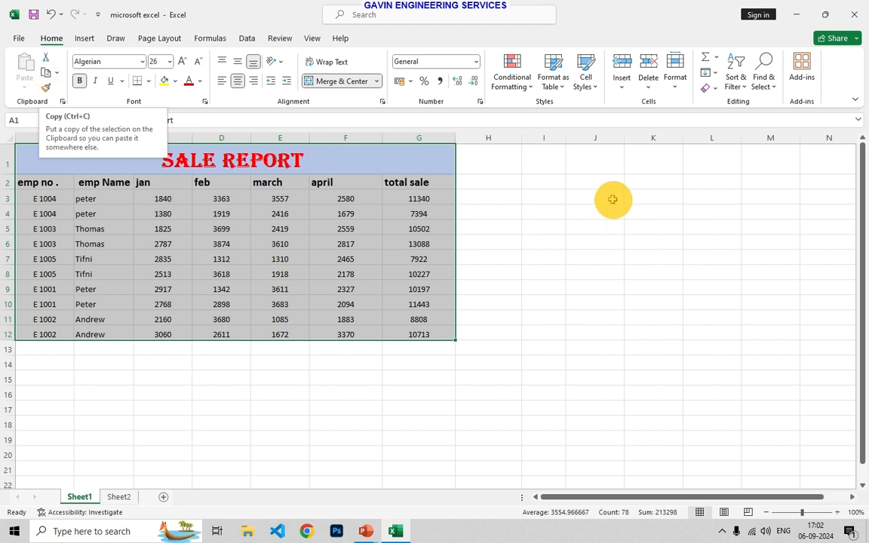
right_click(578, 194)
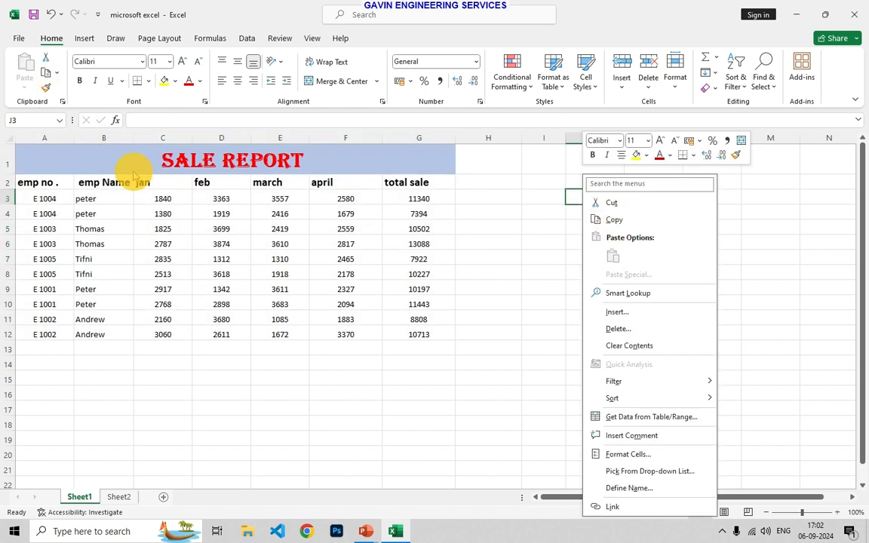
click(44, 156)
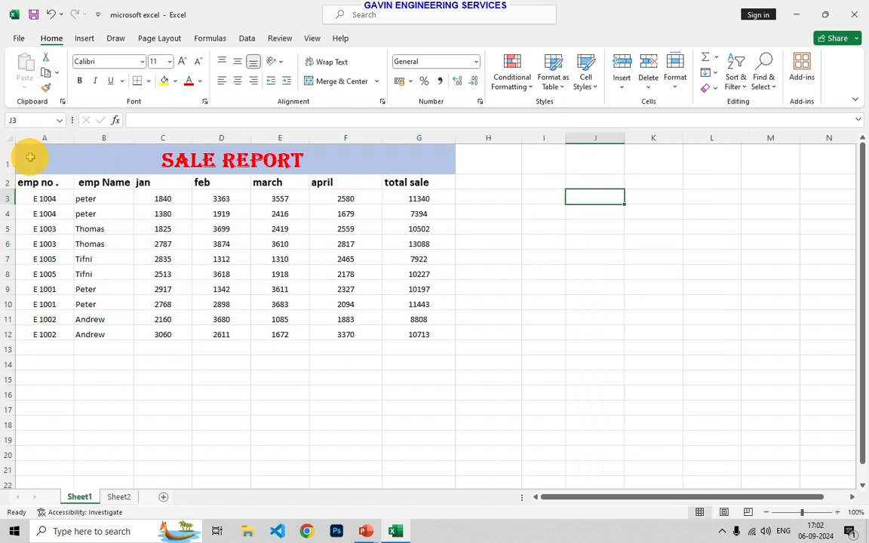
drag(33, 158, 331, 337)
right_click(330, 303)
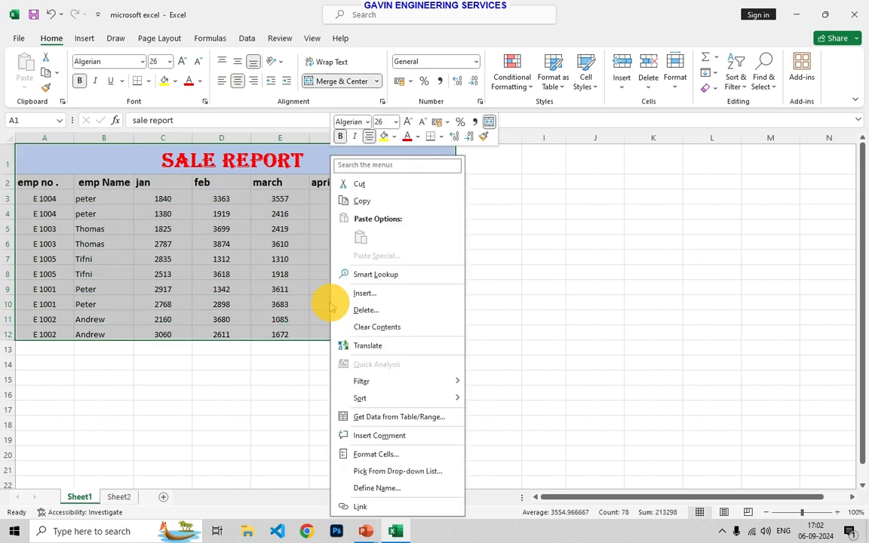
click(539, 216)
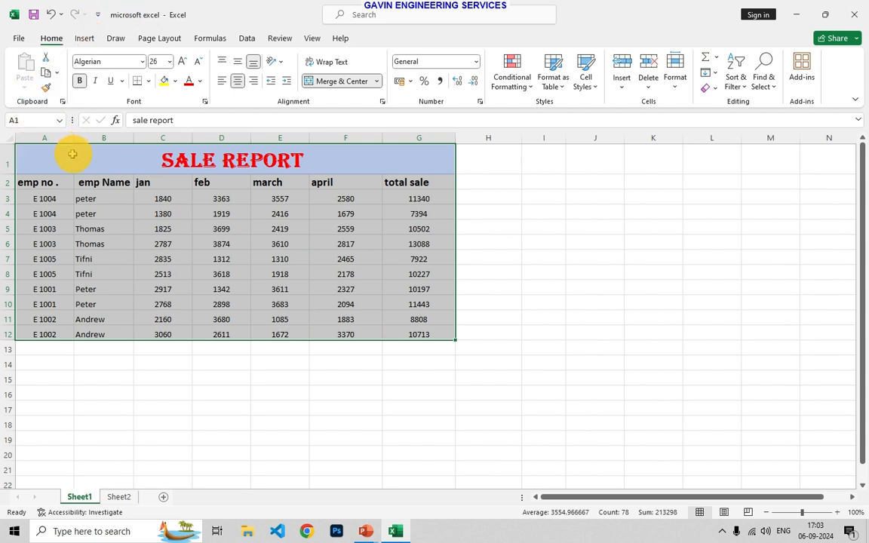
click(45, 73)
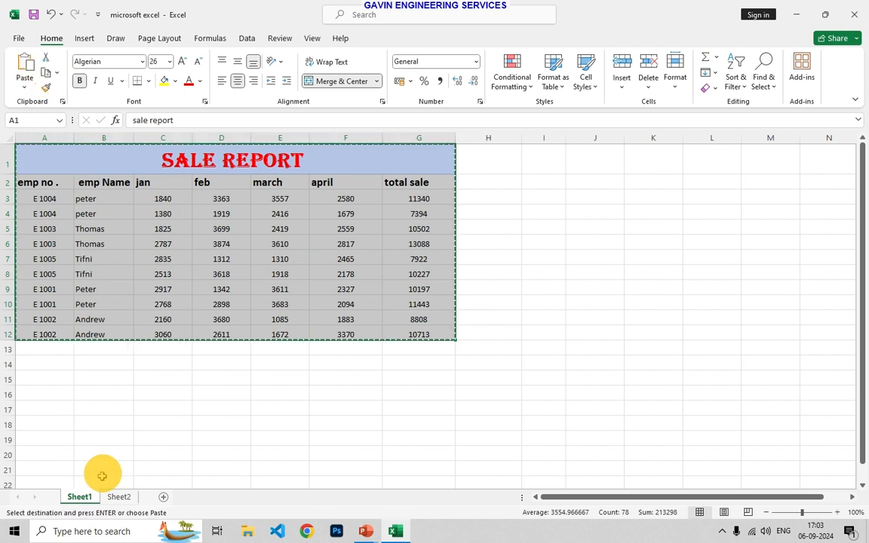
click(163, 496)
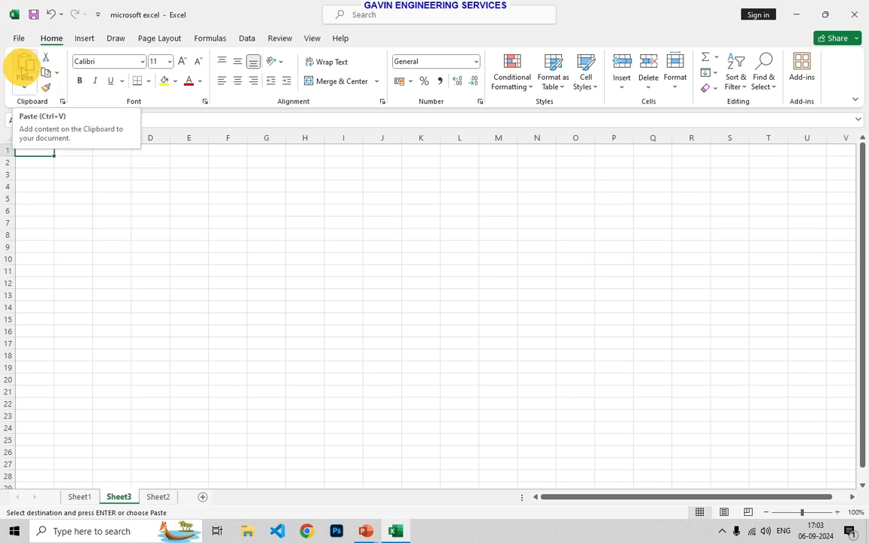
click(21, 70)
click(442, 286)
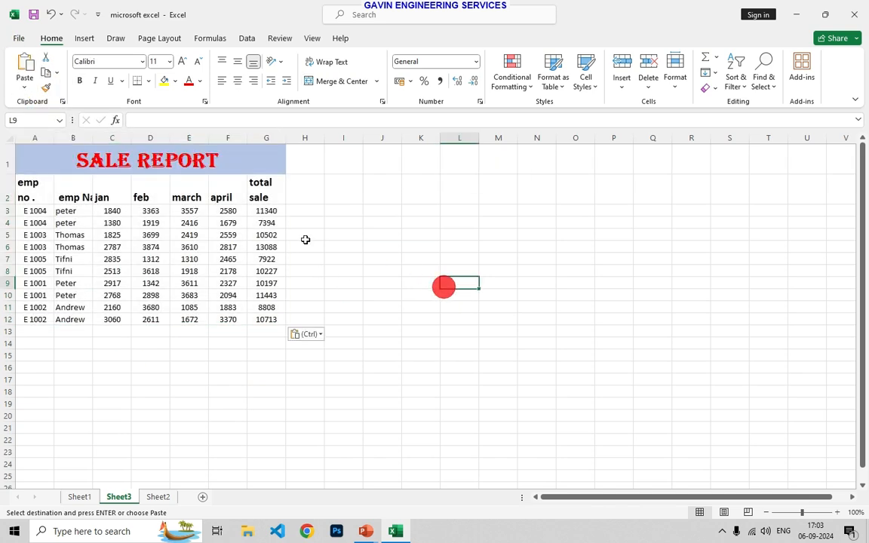
Fit the total sale column's width to its contents and widen the april column in the pasted table
double_click(285, 139)
drag(247, 140, 261, 140)
click(424, 283)
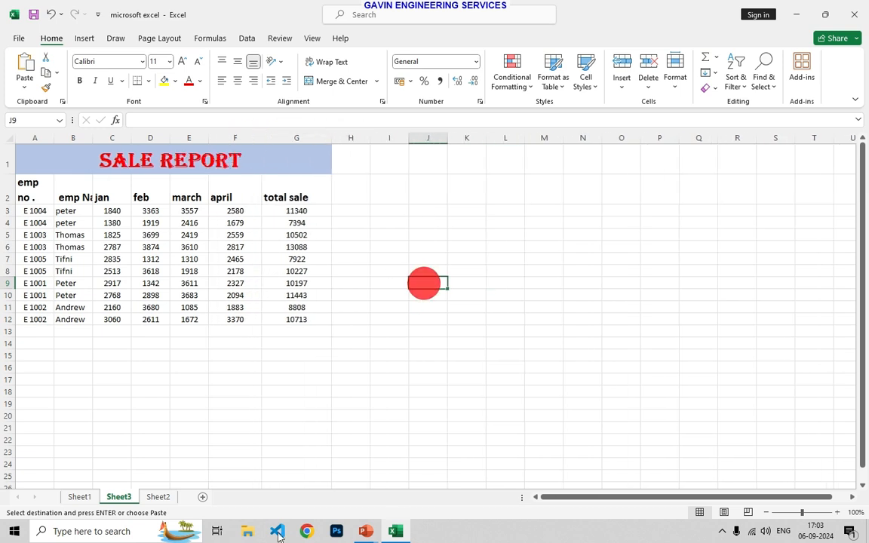
Compare the original sale report on Sheet1 with its copy on Sheet3, returning to Sheet1
click(80, 497)
click(264, 396)
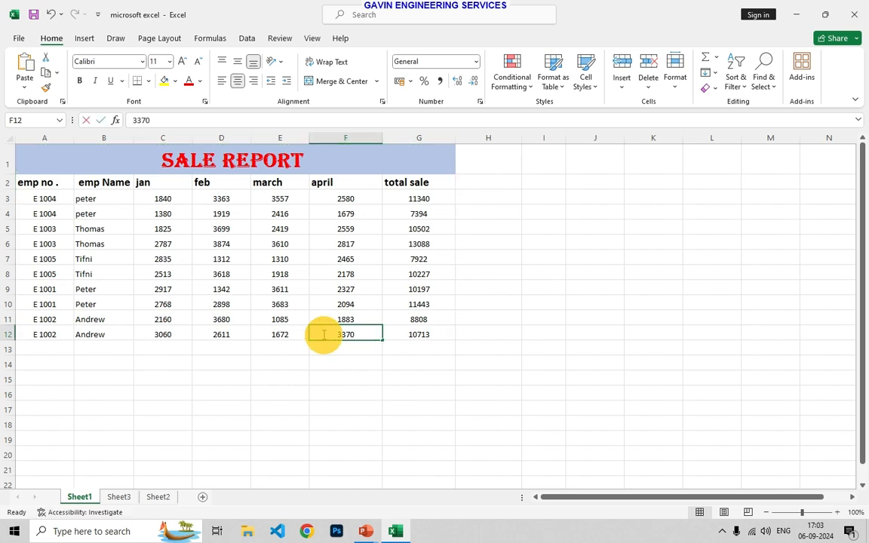
double_click(324, 334)
click(214, 228)
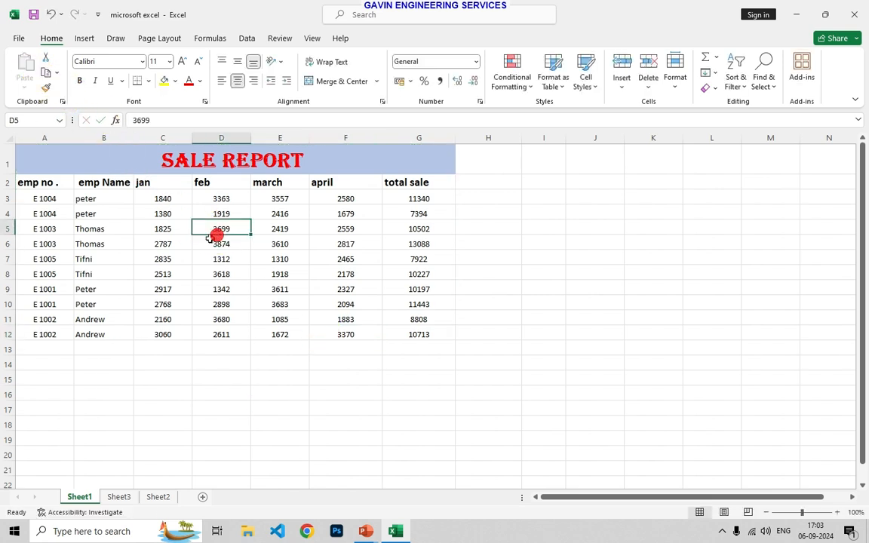
click(118, 497)
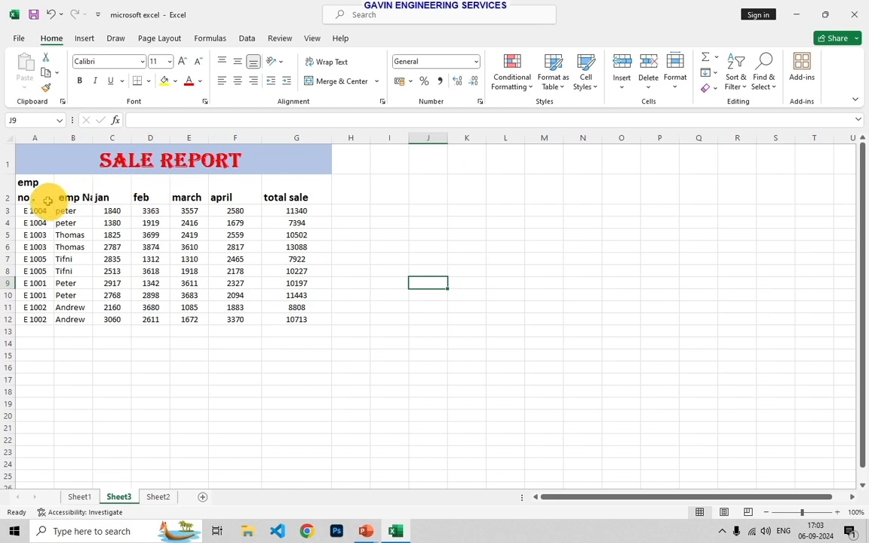
click(80, 497)
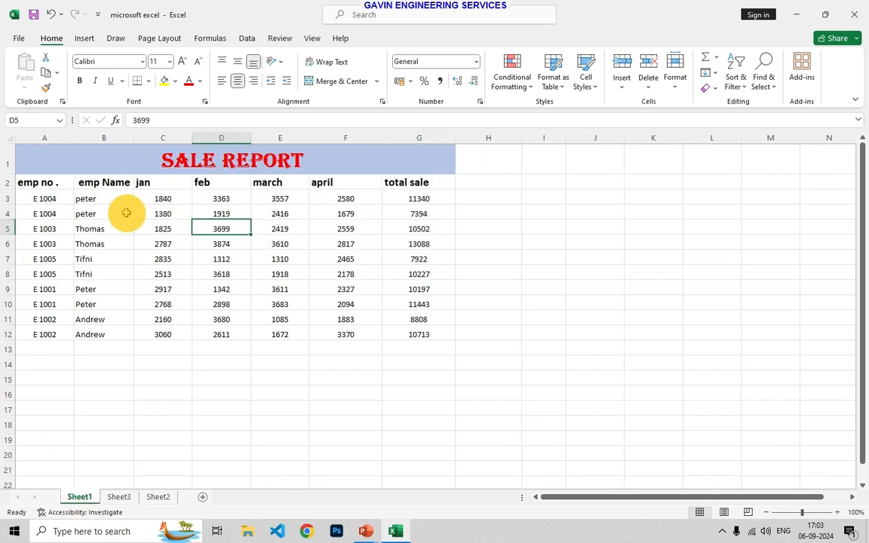
Apply the formatting of the header row A2:G2 to the emp no. and emp Name columns, A2:B12, with Format Painter
click(59, 181)
drag(65, 179, 391, 179)
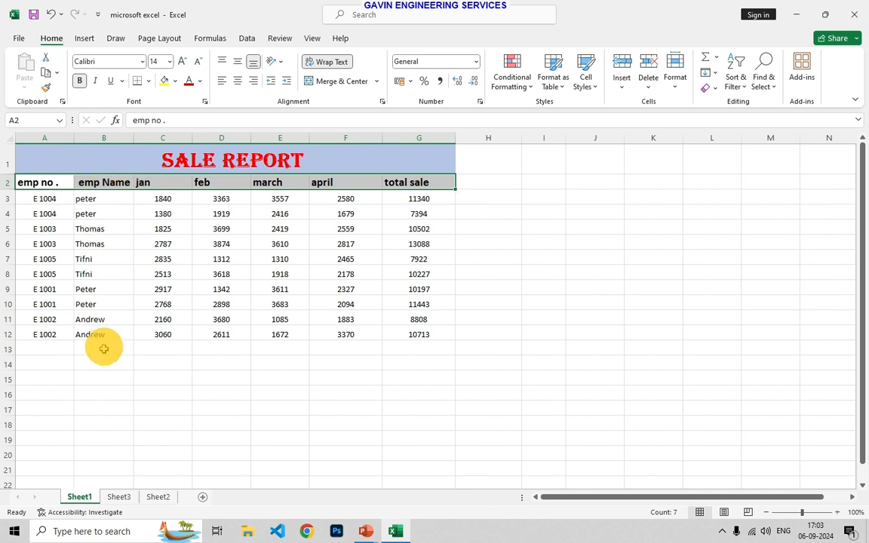
click(49, 89)
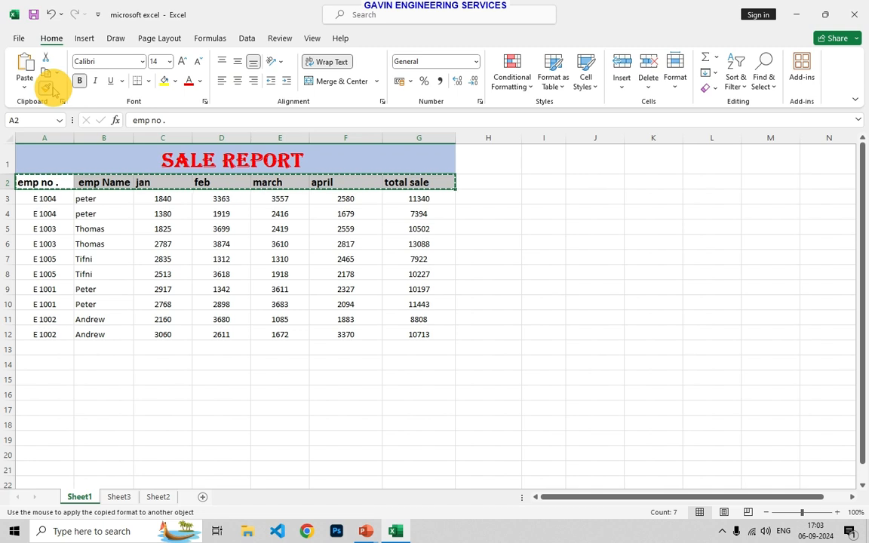
mouse_move(39, 182)
mouse_down()
mouse_move(72, 197)
mouse_move(98, 273)
mouse_move(100, 329)
mouse_up()
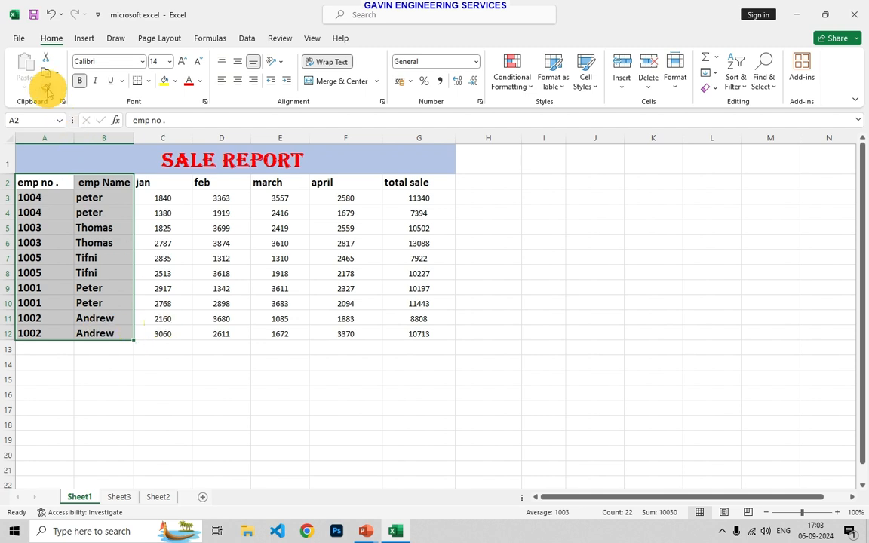
click(641, 256)
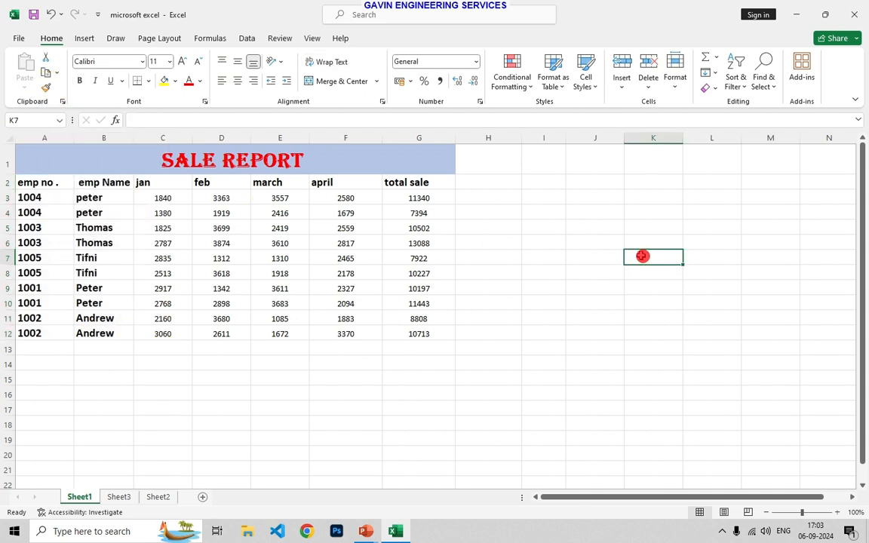
Copy the total sale range G2:G12 and paste it at J2 on the same sheet
click(265, 227)
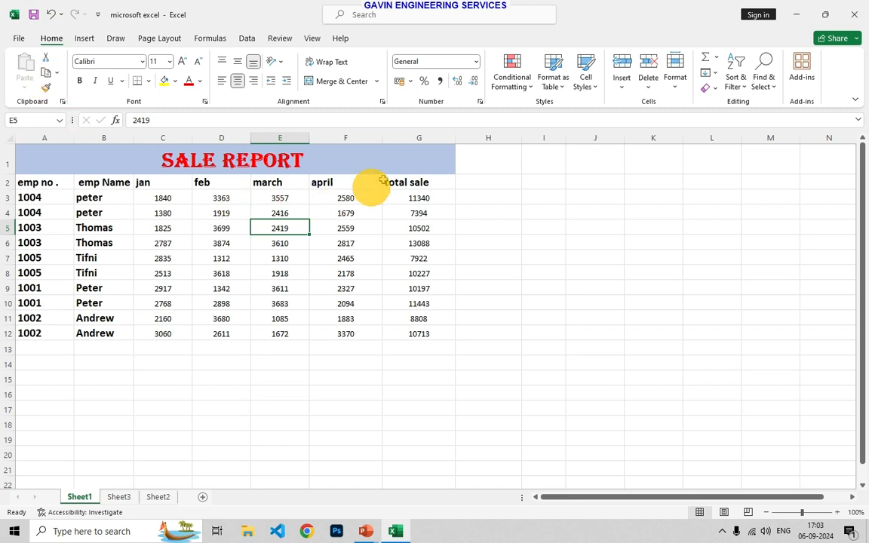
drag(392, 176, 407, 343)
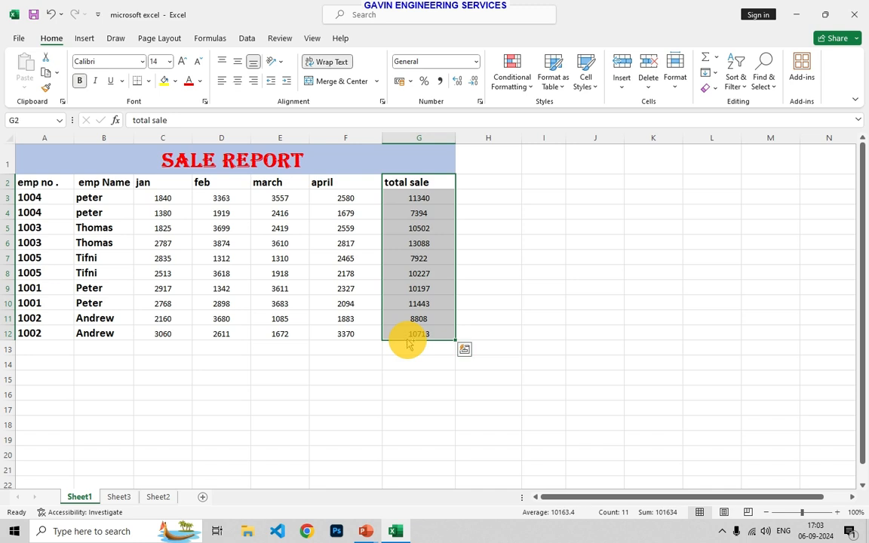
key(ctrl+c)
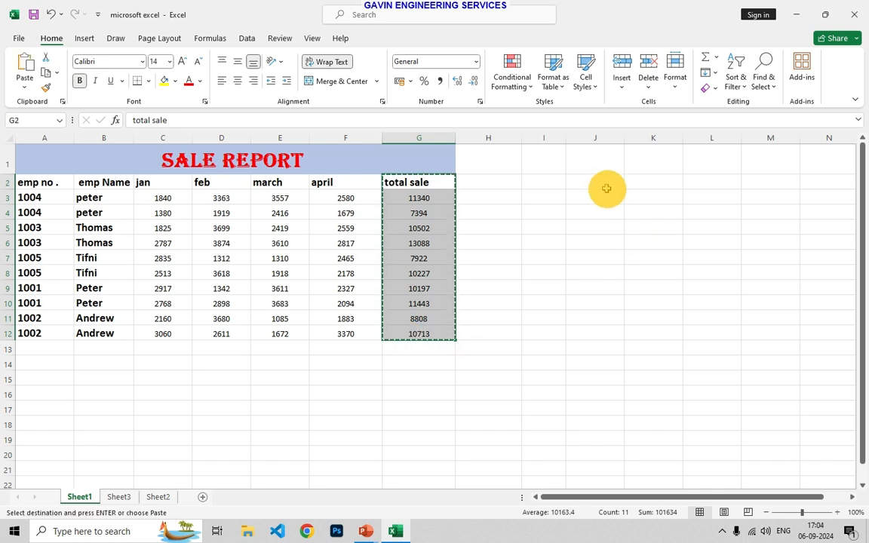
click(605, 184)
key(ctrl+v)
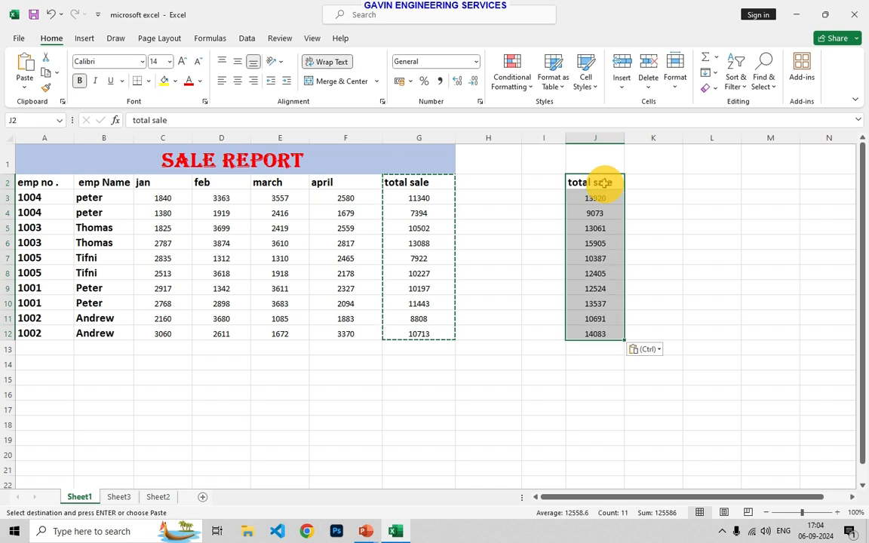
Compare the formulas in the original total sale column with the one in the pasted cell J3
click(442, 238)
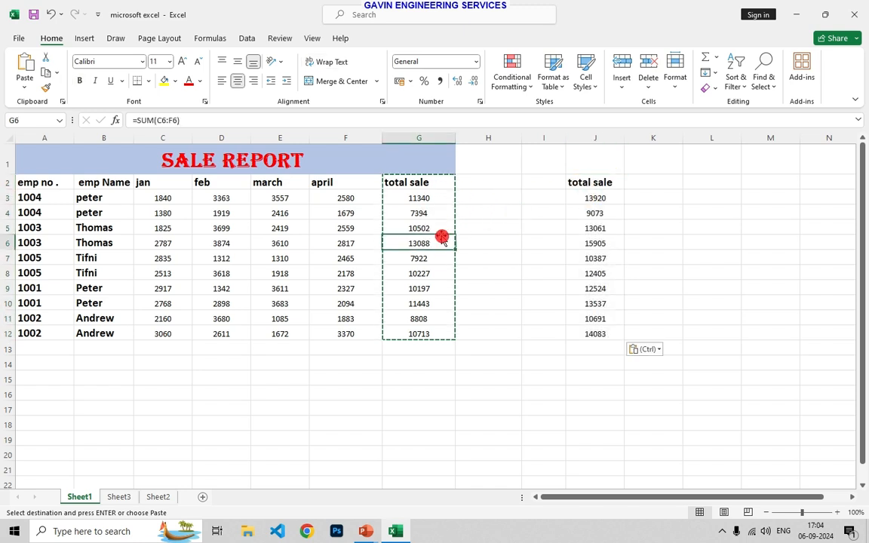
click(443, 185)
click(605, 194)
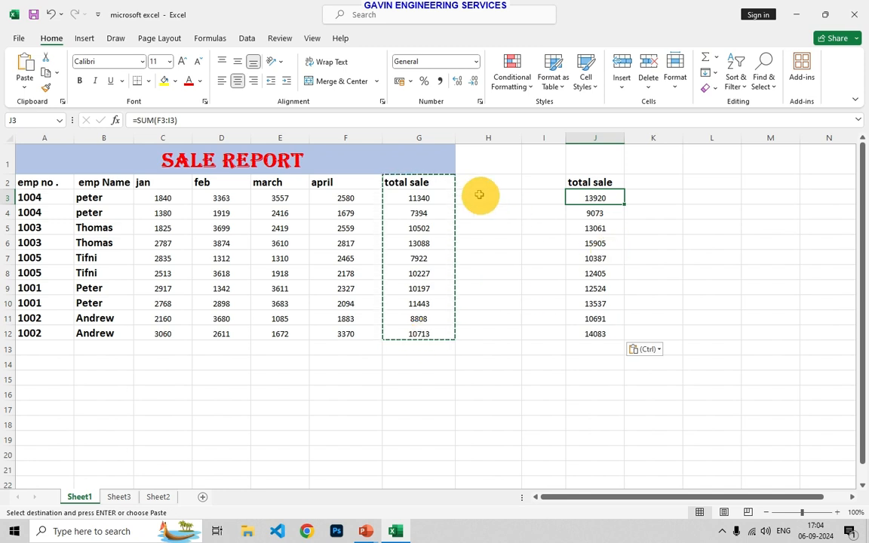
Copy the total sale range G2:G12 and paste only its values at L2
drag(444, 175, 419, 332)
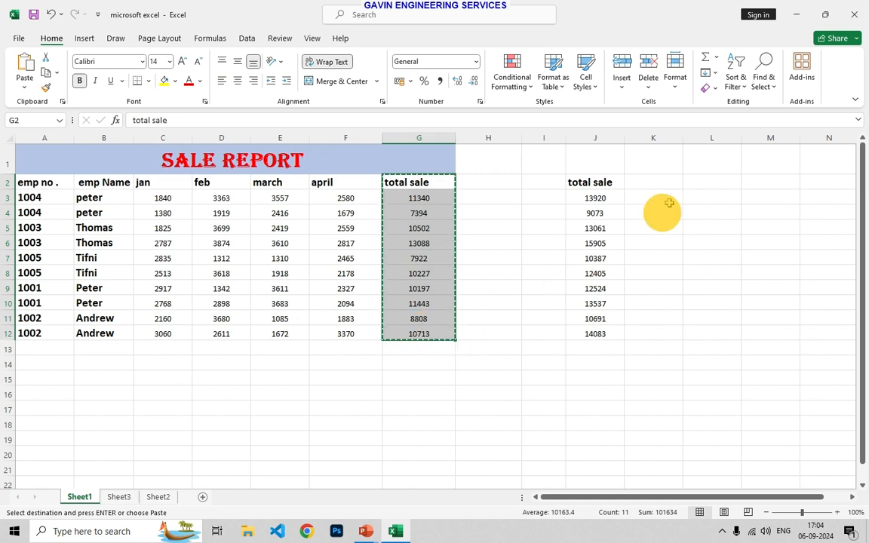
click(698, 182)
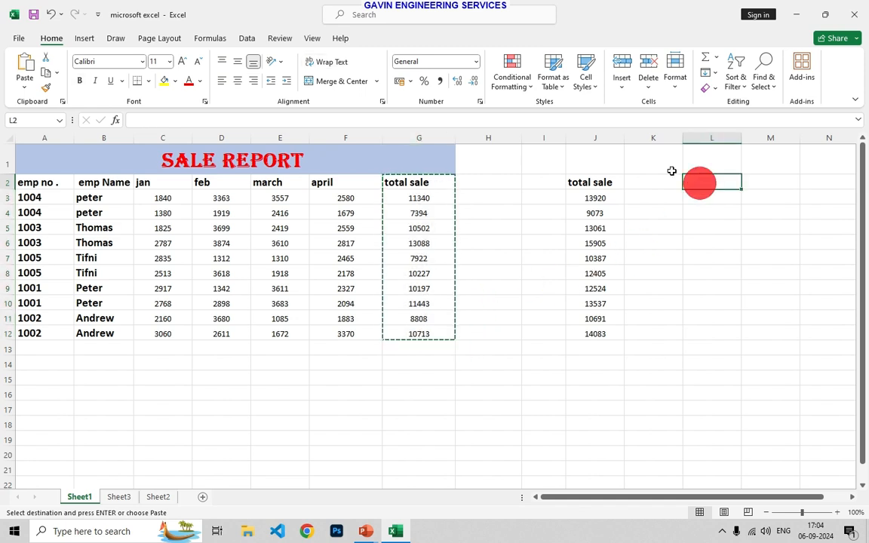
click(25, 86)
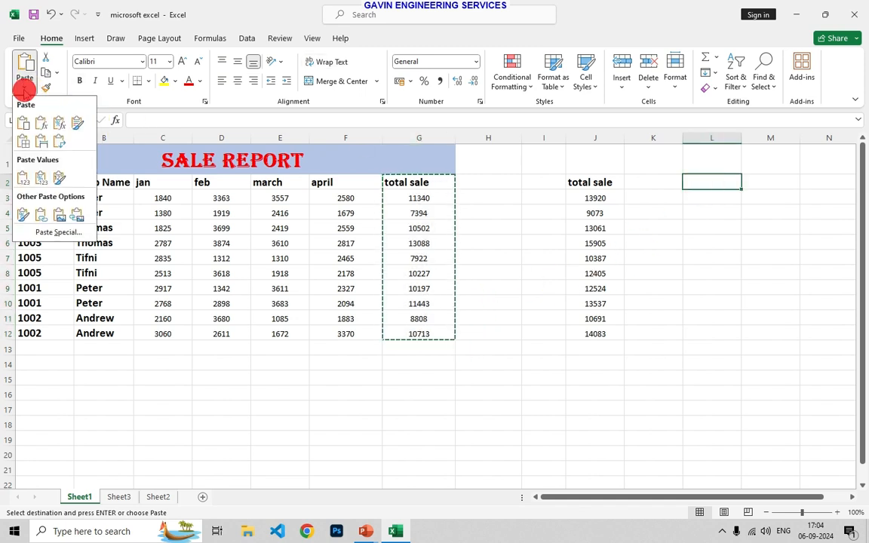
click(24, 178)
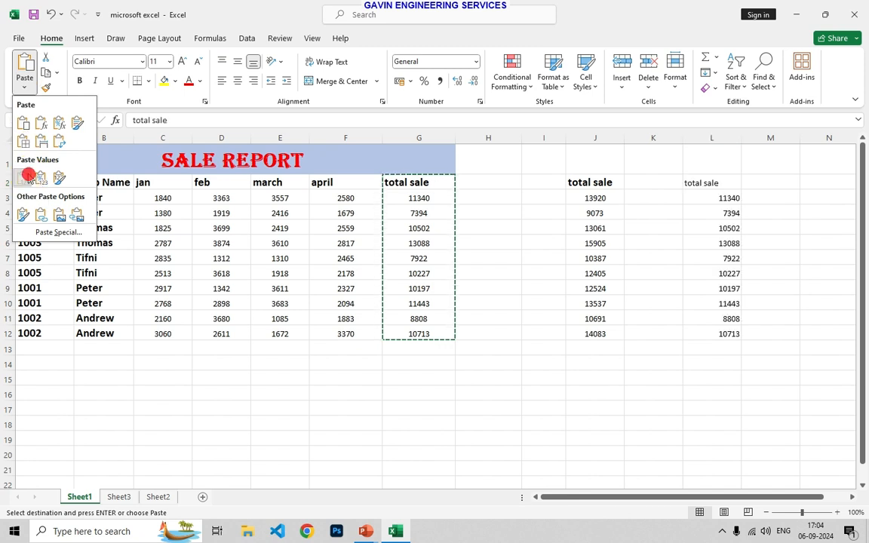
click(654, 285)
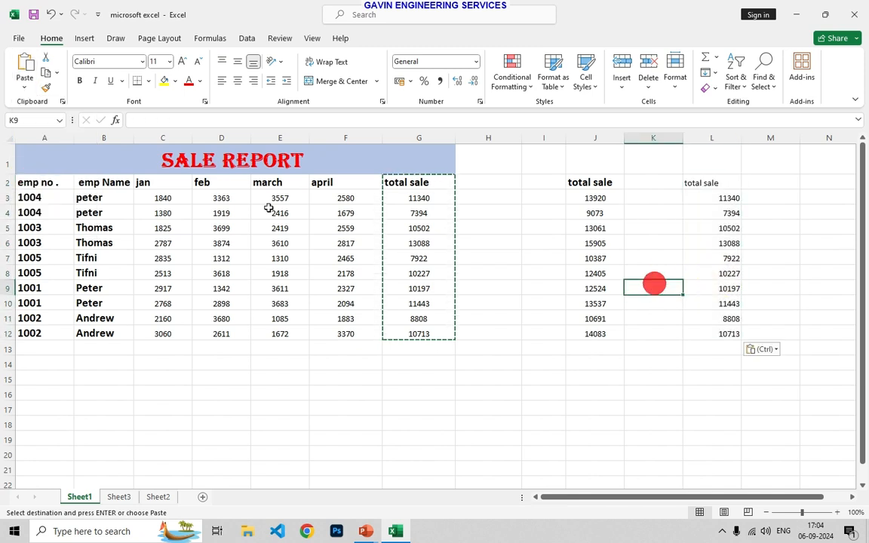
Apply the comma style to the total sale figures in G3:G12
double_click(415, 187)
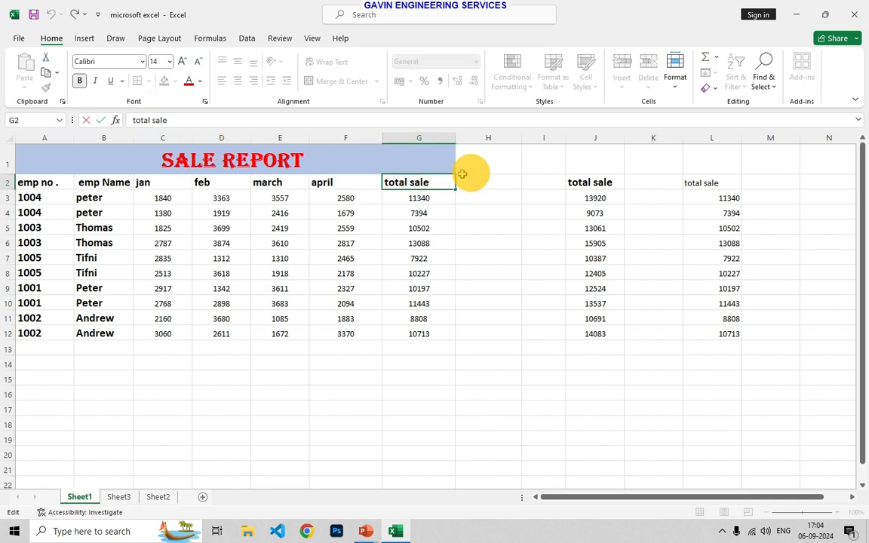
click(434, 224)
drag(427, 181, 422, 337)
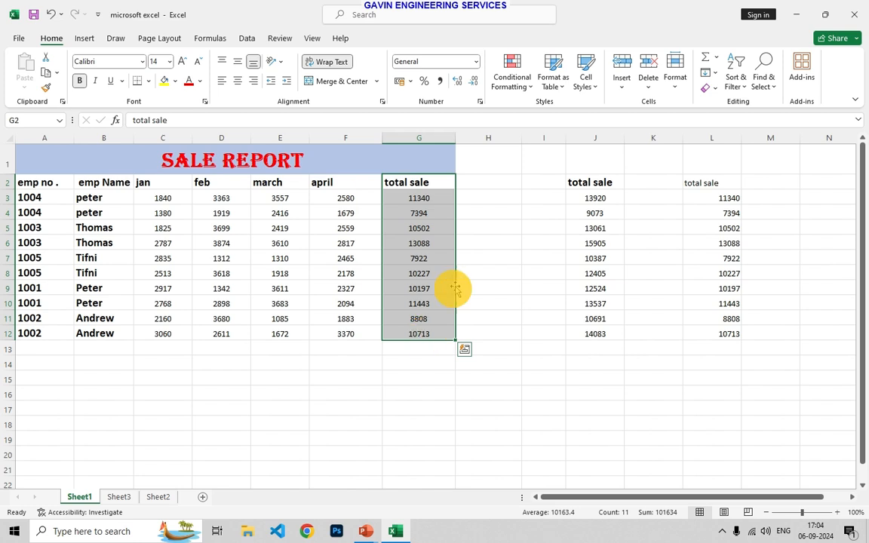
click(512, 284)
drag(425, 182, 419, 333)
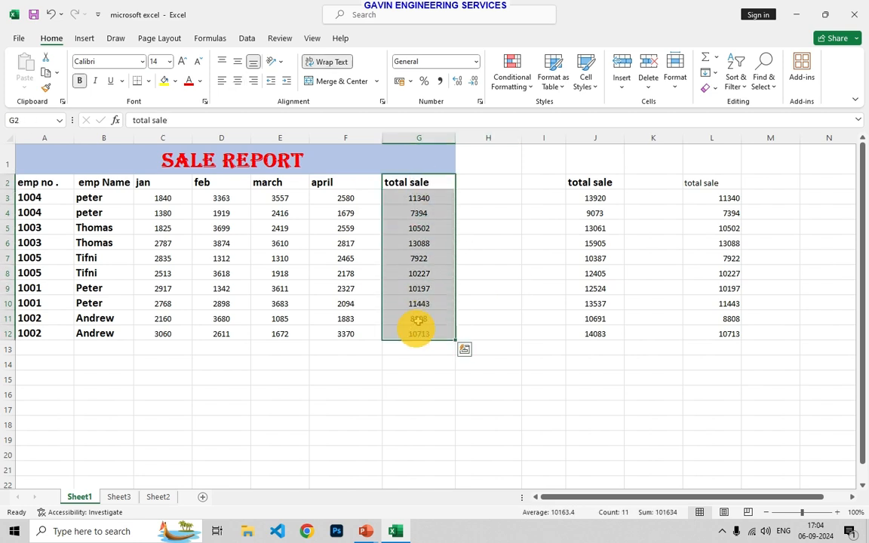
drag(407, 197, 409, 335)
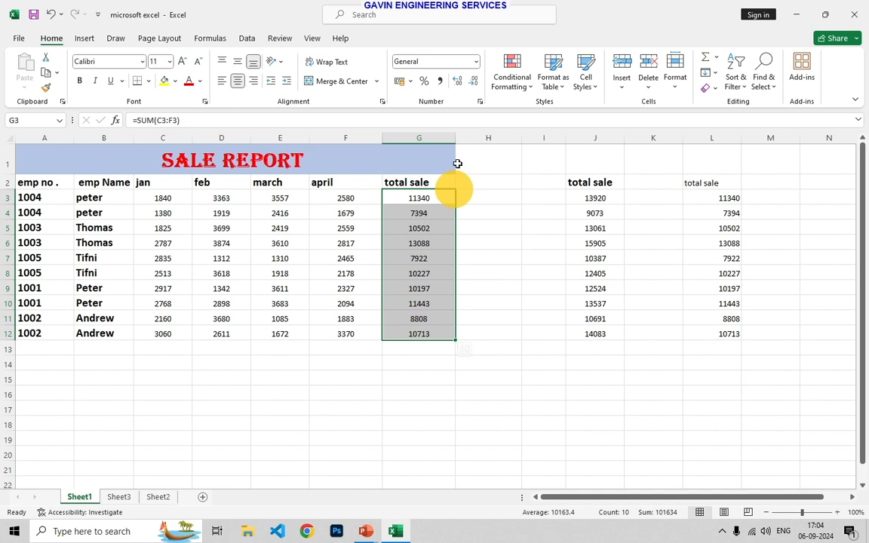
click(440, 81)
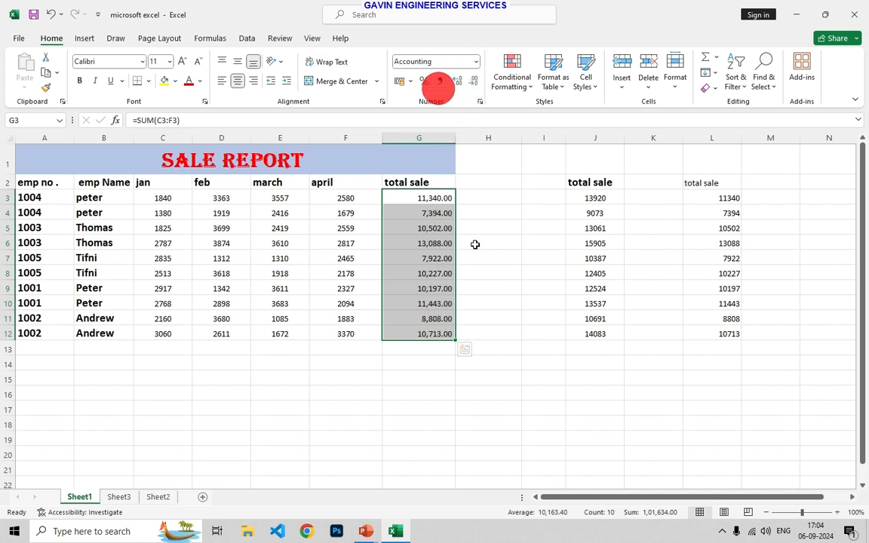
click(483, 258)
Copy the total sale figures G3:G12 and paste them at M2 as values with source formatting
drag(410, 195, 417, 338)
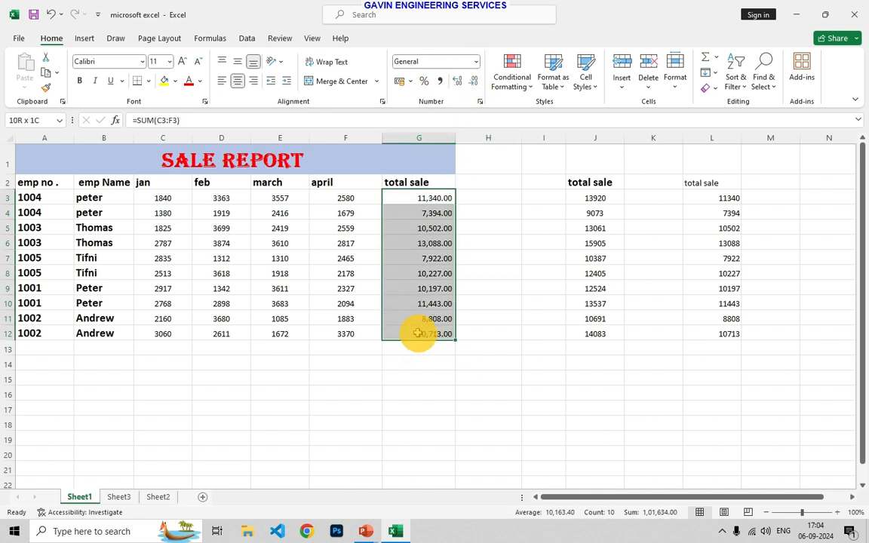
key(ctrl+c)
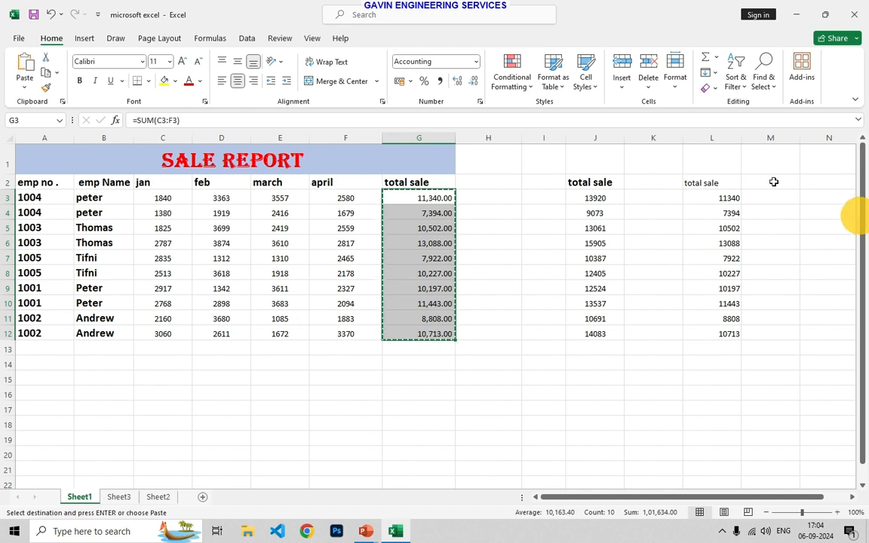
click(752, 181)
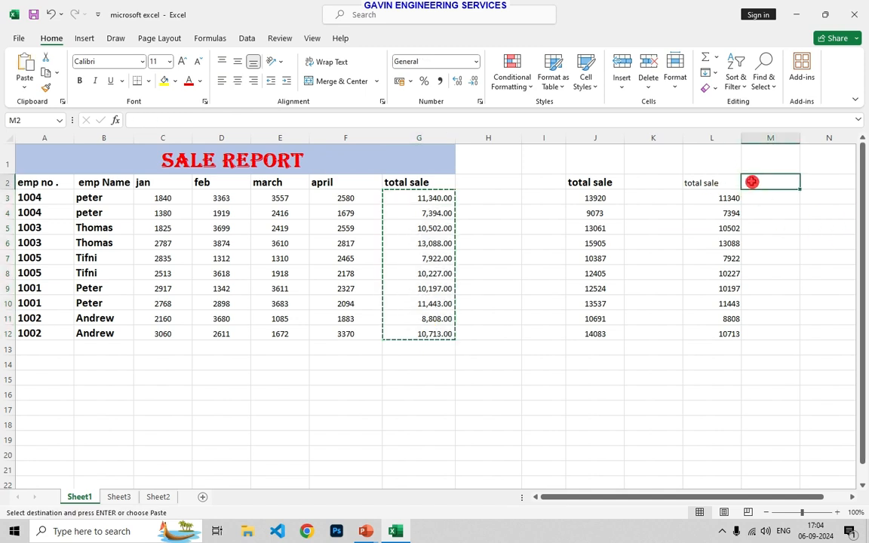
click(26, 84)
click(59, 179)
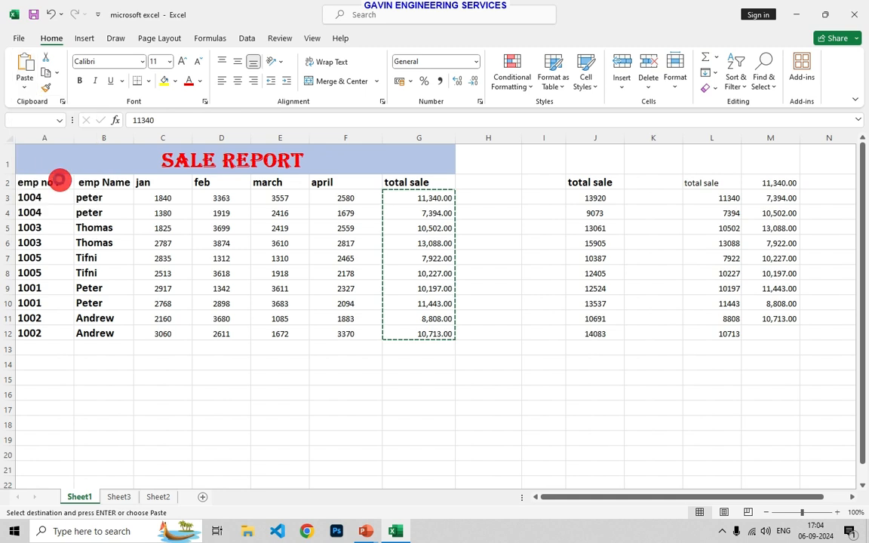
click(709, 359)
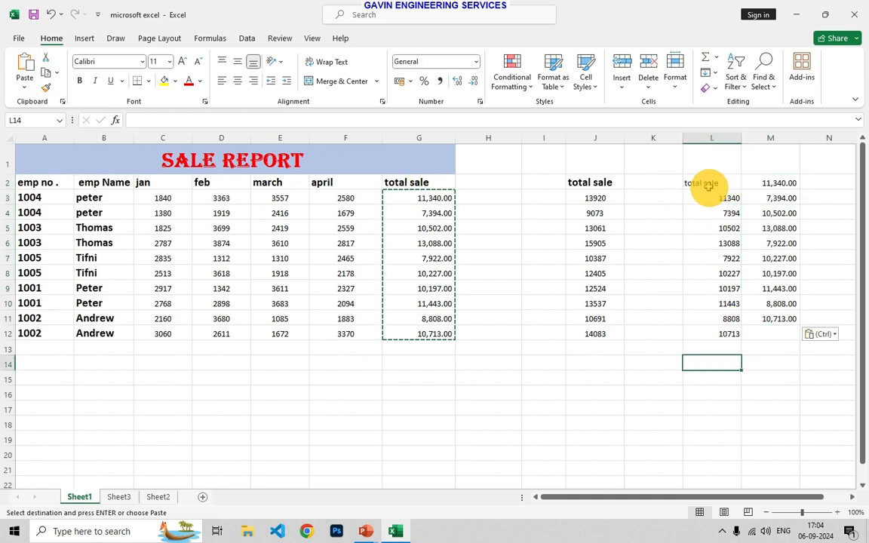
Copy the total sale range G2:G12 with its heading and paste it at I2 as values with source formatting
drag(416, 182, 427, 321)
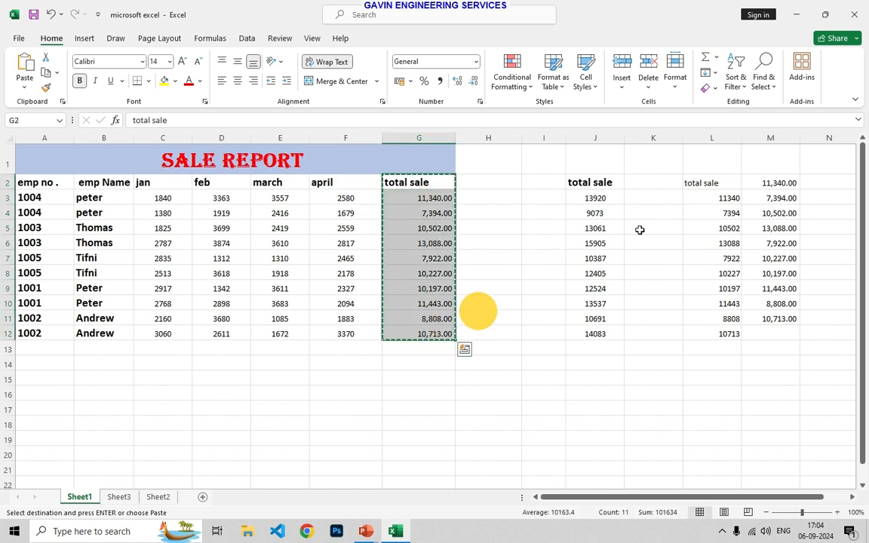
click(543, 183)
click(23, 89)
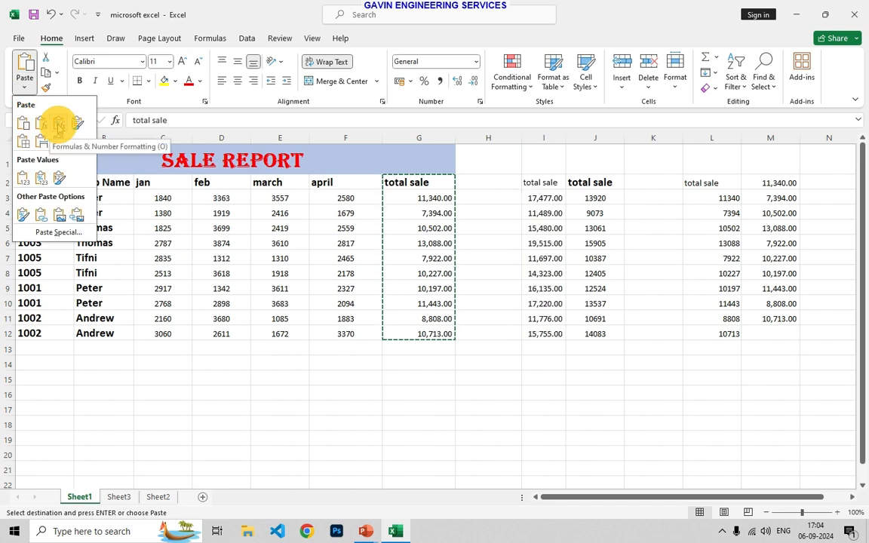
click(60, 177)
click(670, 227)
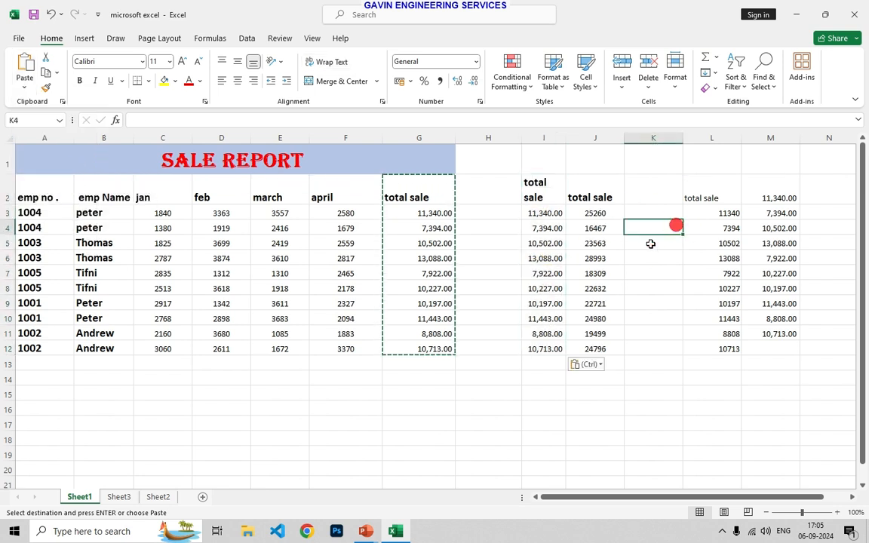
click(23, 86)
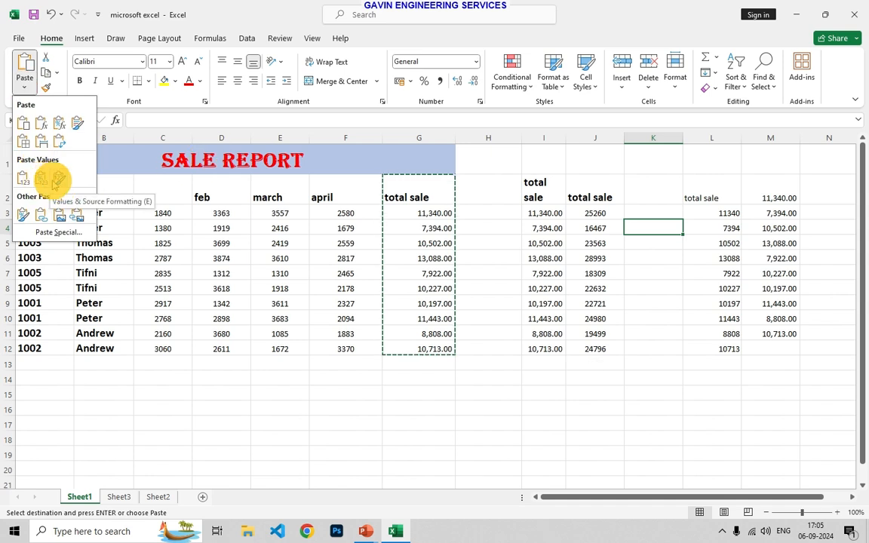
click(543, 273)
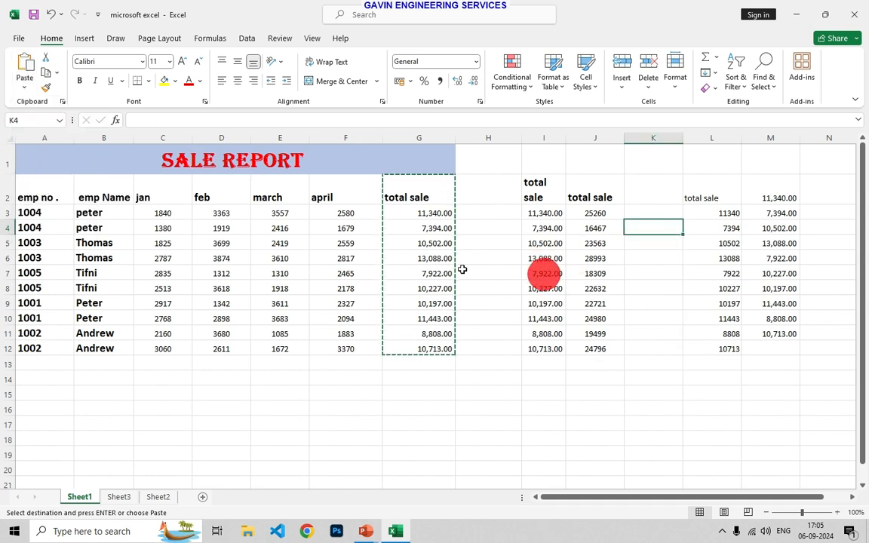
drag(414, 194, 398, 333)
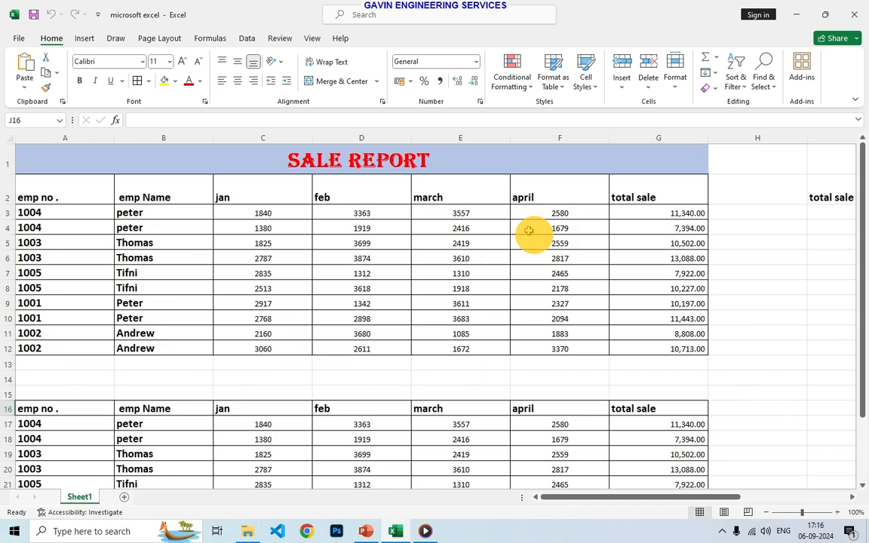
Copy the bordered sale table A2:G12 on Sheet1 and add a new worksheet
drag(73, 188, 642, 349)
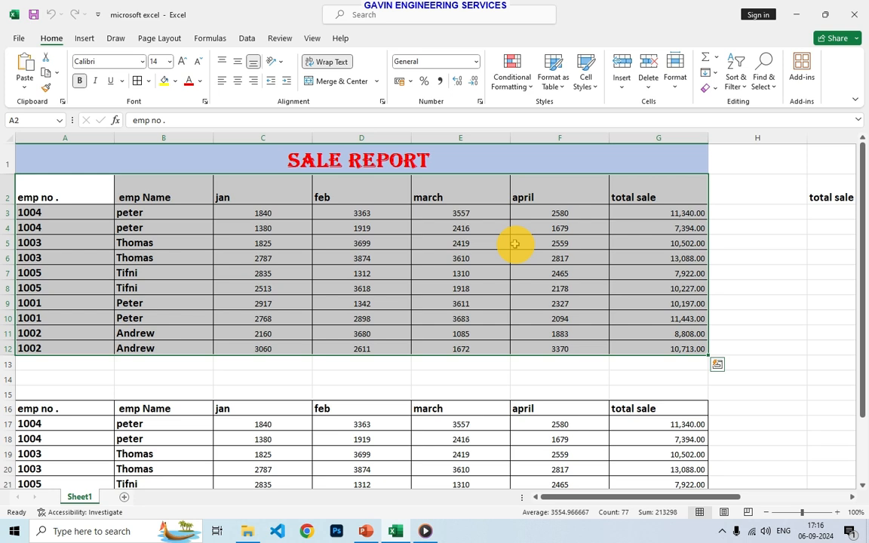
drag(70, 186, 655, 351)
key(ctrl+c)
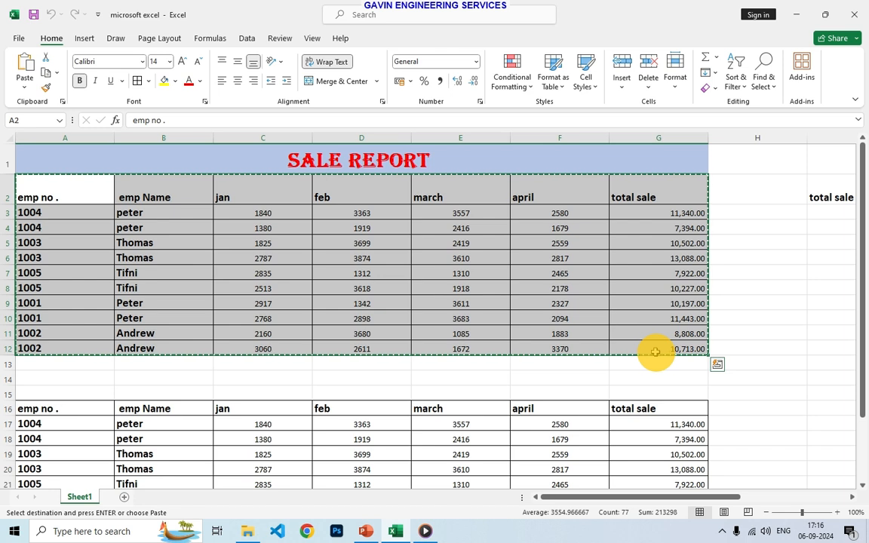
click(124, 497)
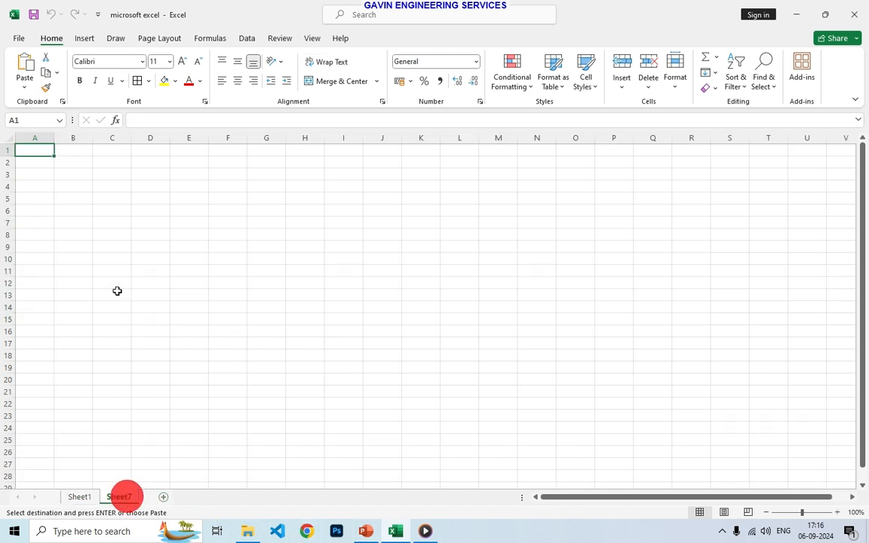
Try a regular paste of the copied table at A1 of the new sheet with a wider march column, and undo both changes
key(ctrl+v)
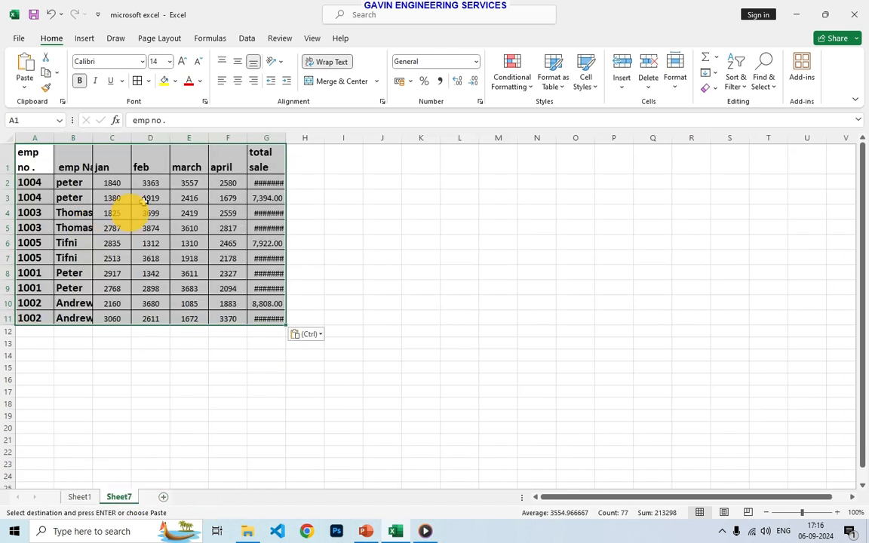
drag(209, 137, 255, 139)
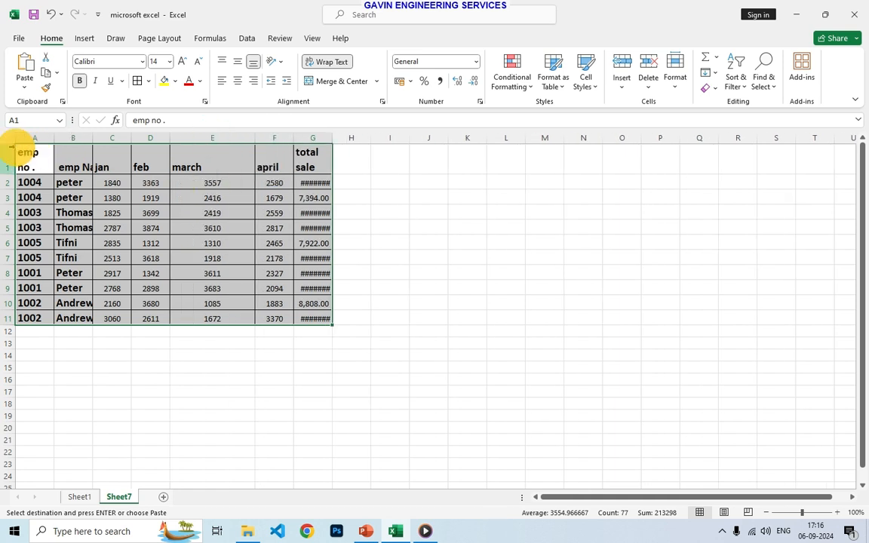
key(ctrl+z)
key(ctrl+z)
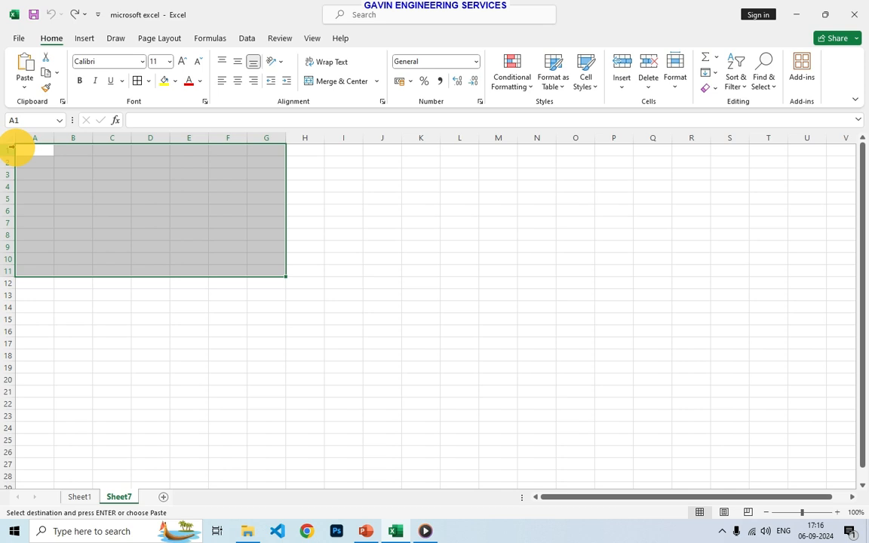
Paste the copied table at A1 of the new sheet without borders and widen the total sale column to fit its figures
click(22, 84)
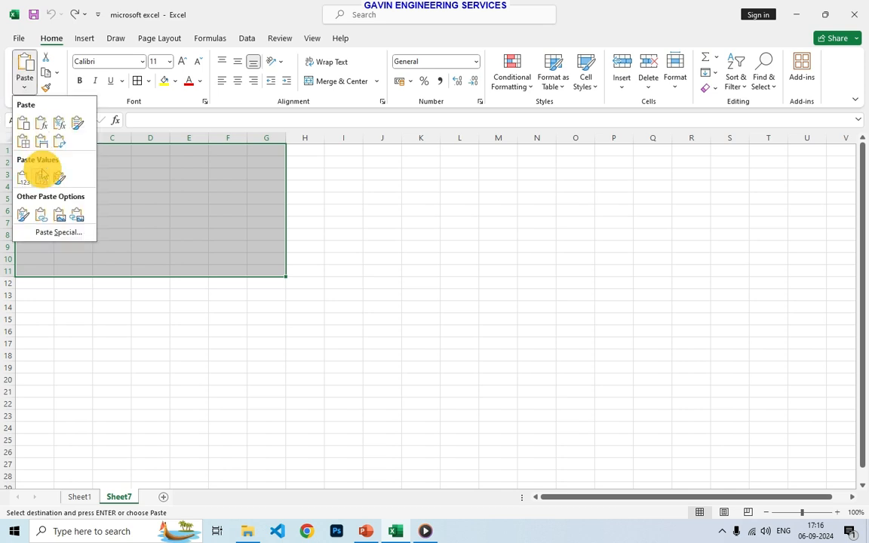
click(24, 144)
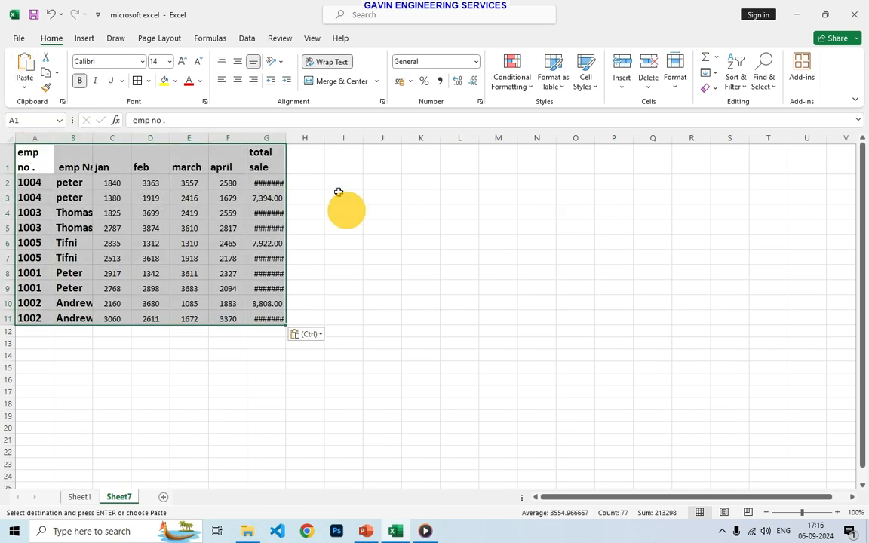
drag(286, 138, 310, 138)
click(335, 211)
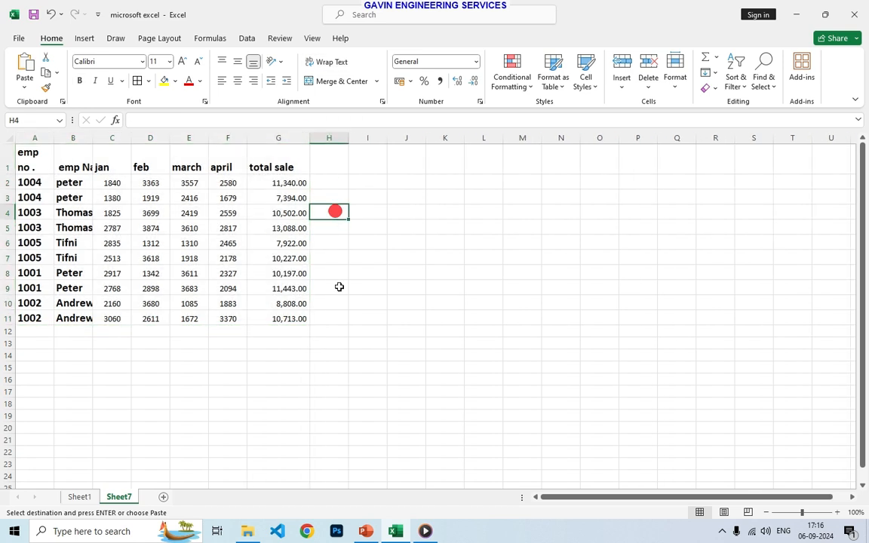
click(284, 404)
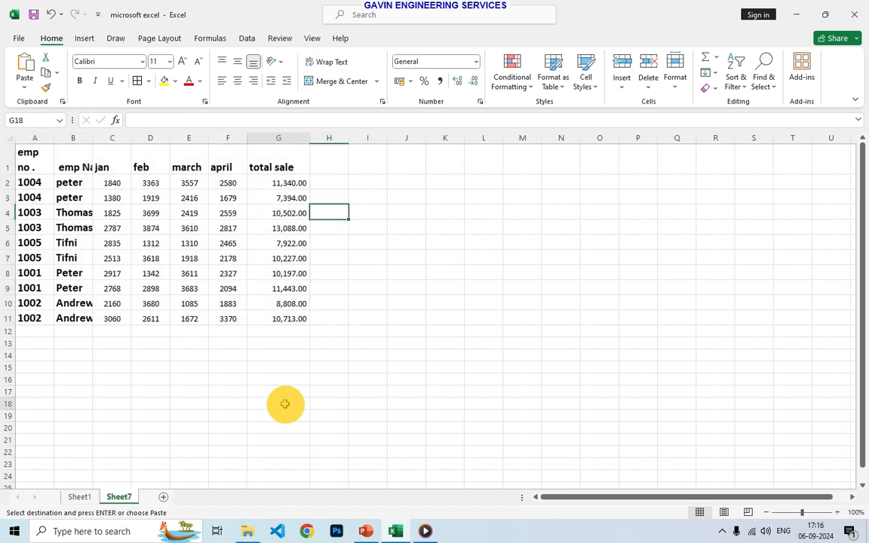
Copy the sale table A2:G12 on Sheet1 again and paste it transposed at A1 of another new worksheet
click(84, 498)
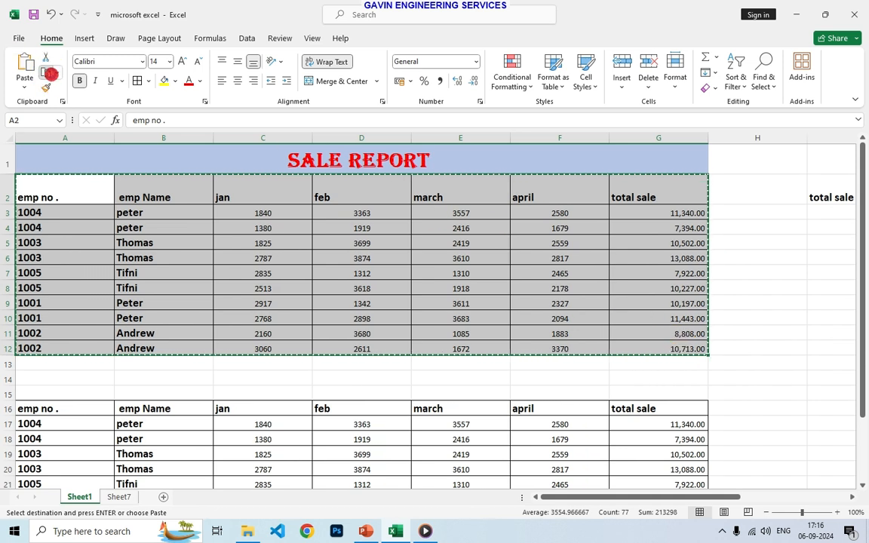
click(164, 499)
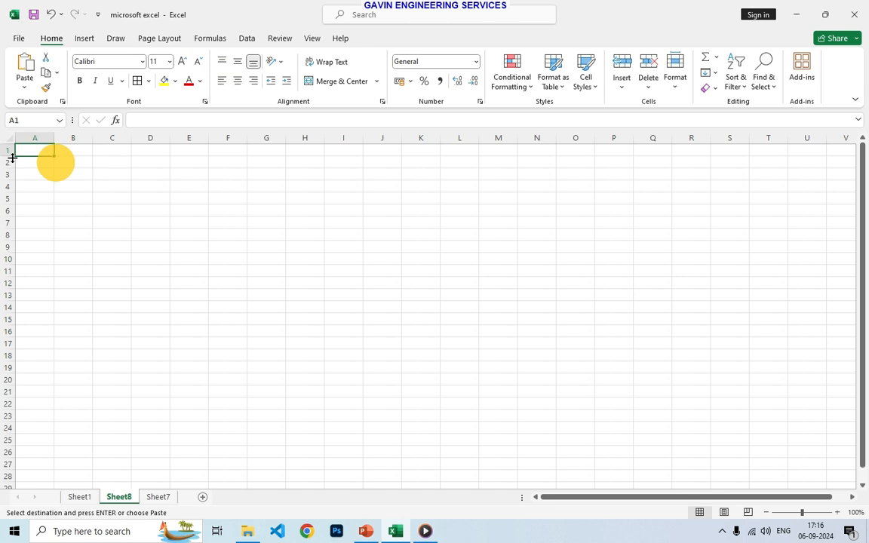
click(23, 86)
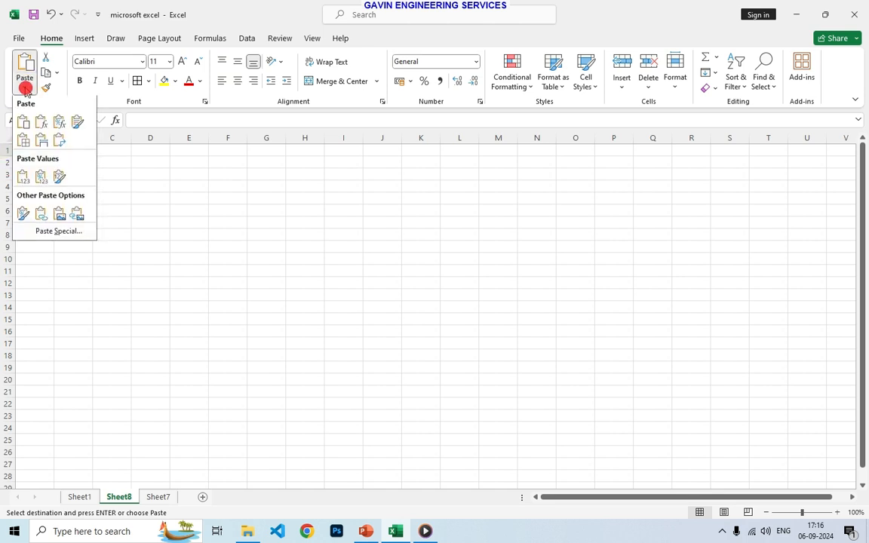
click(58, 145)
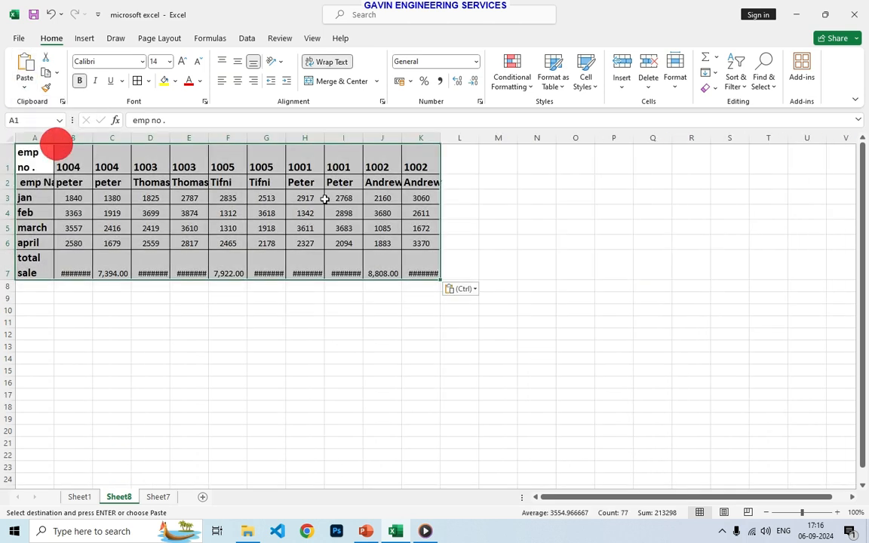
Widen all columns of the transposed table's sheet equally so the names and total sale figures fit
drag(402, 143, 416, 143)
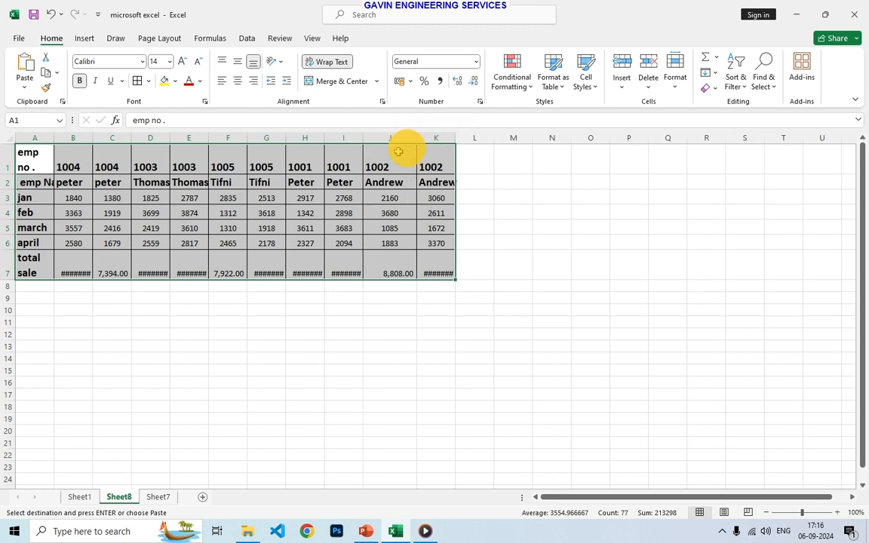
double_click(362, 138)
click(510, 229)
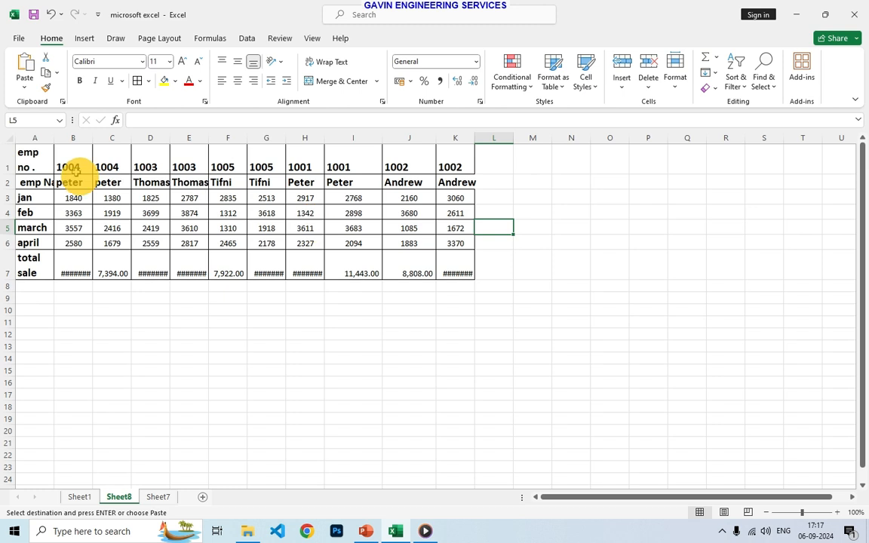
click(8, 138)
drag(132, 139, 188, 139)
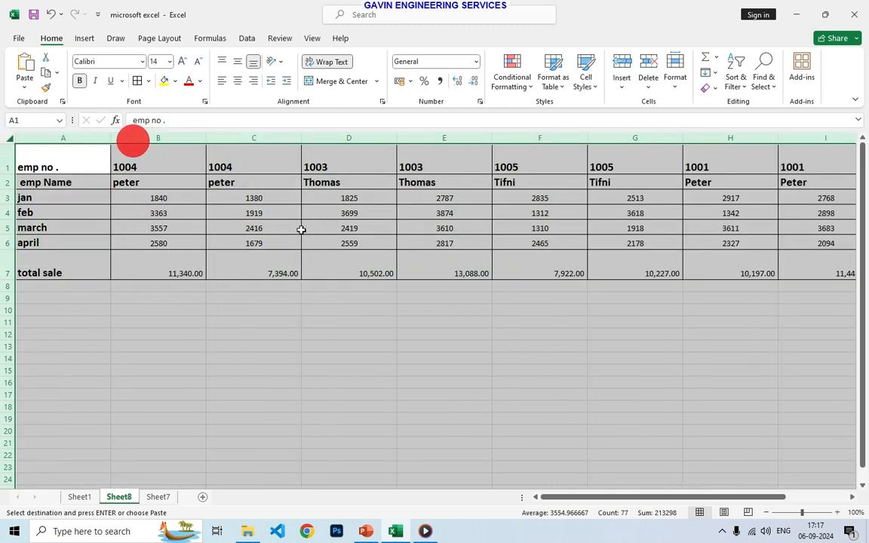
click(384, 319)
Copy the sale table A2:G12 on Sheet1 again and go to Sheet7
click(80, 497)
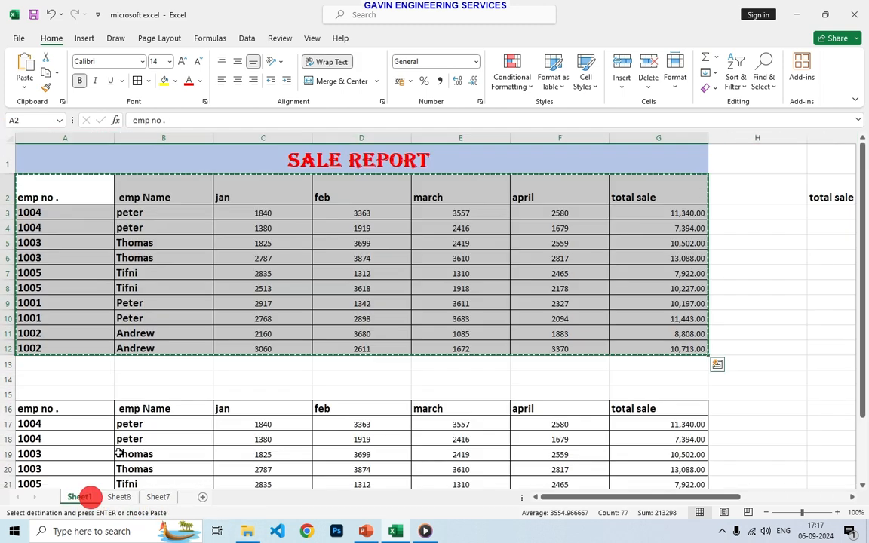
click(155, 272)
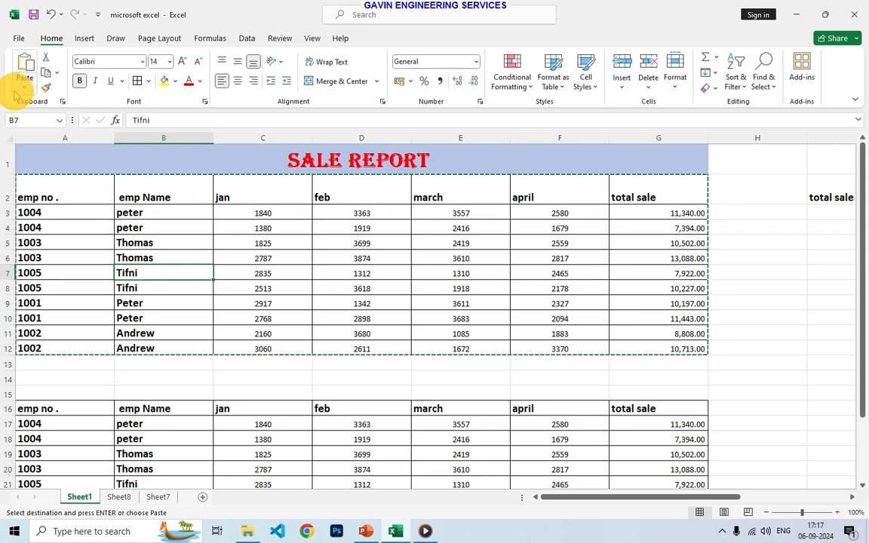
click(24, 85)
click(228, 277)
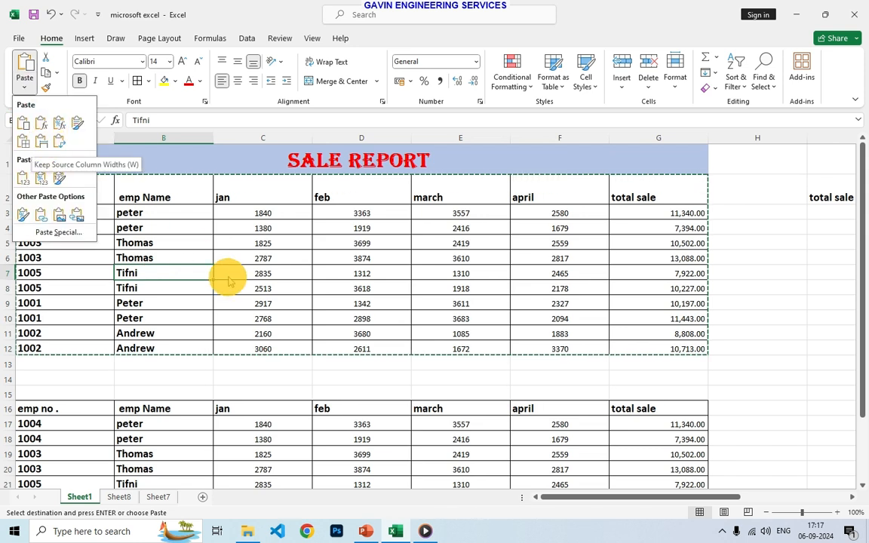
drag(64, 186, 630, 346)
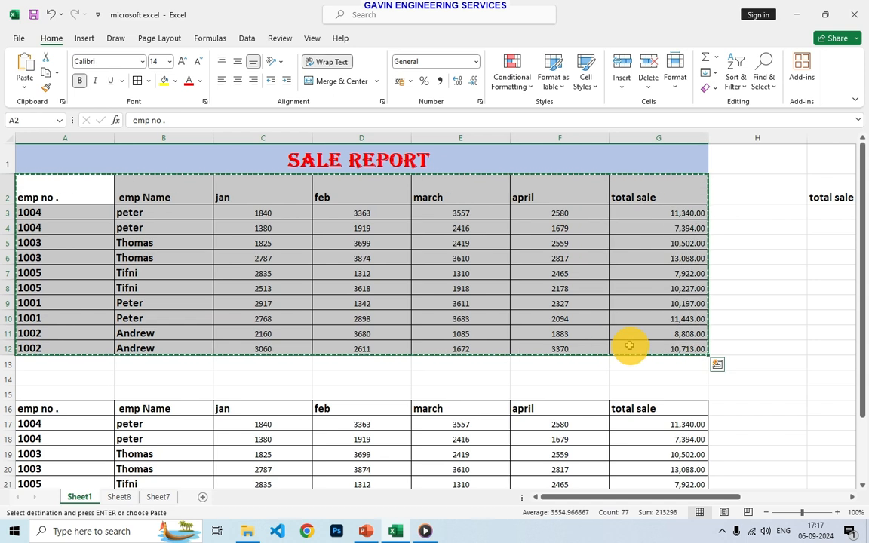
click(120, 497)
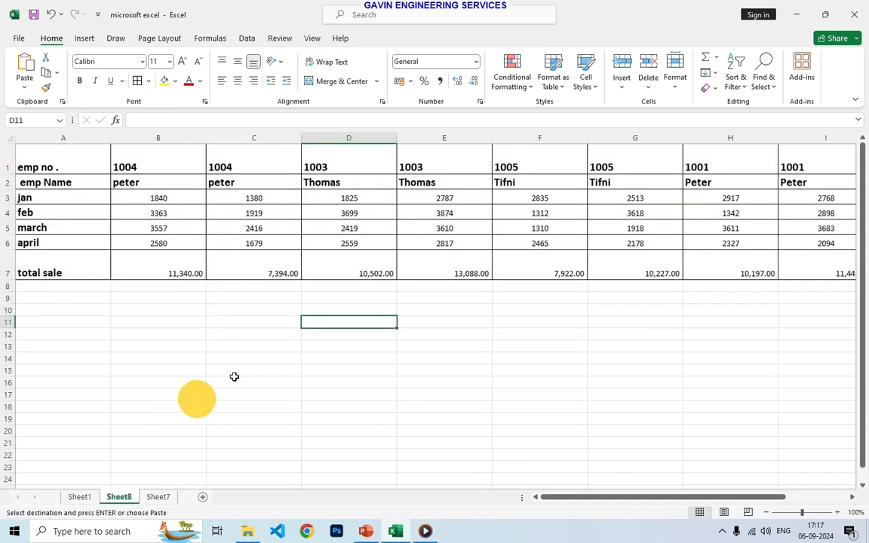
click(159, 497)
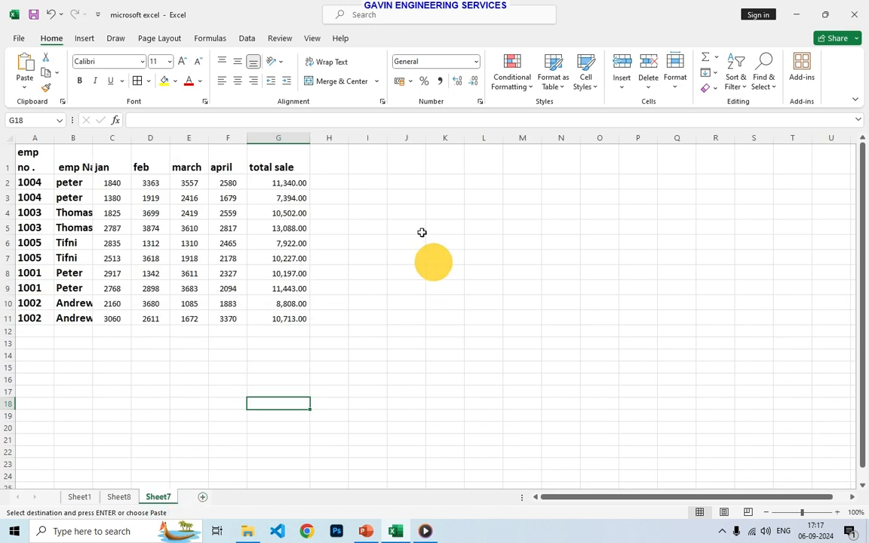
Try a regular paste of the copied table at J1 of Sheet7, compare it with Sheet1, and undo the paste
click(417, 168)
key(ctrl+v)
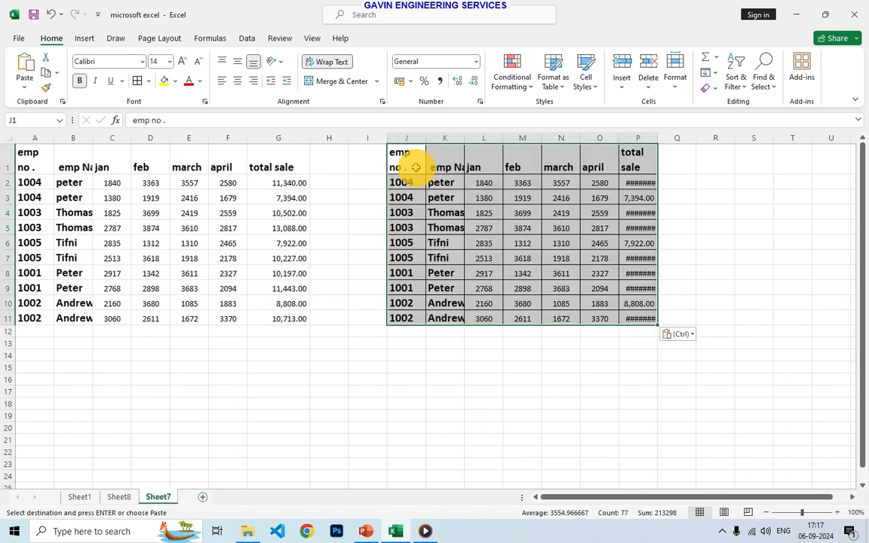
click(471, 213)
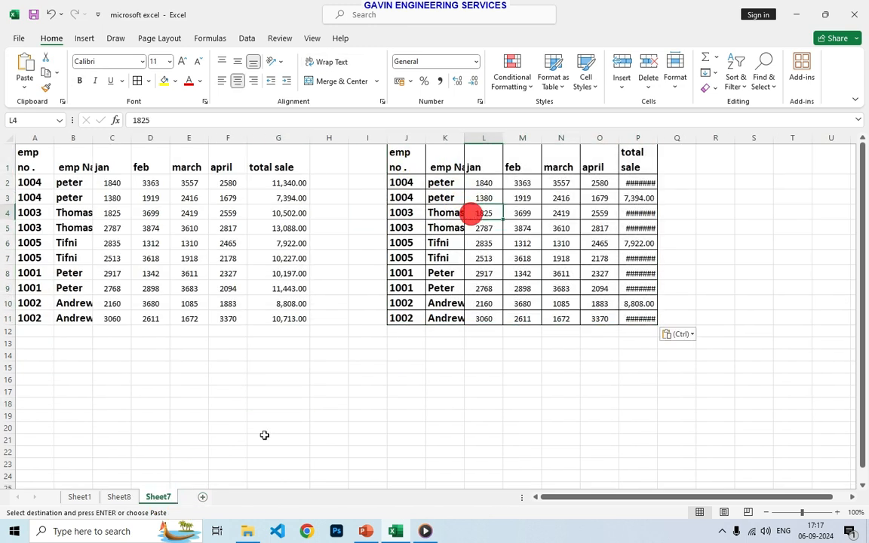
click(80, 498)
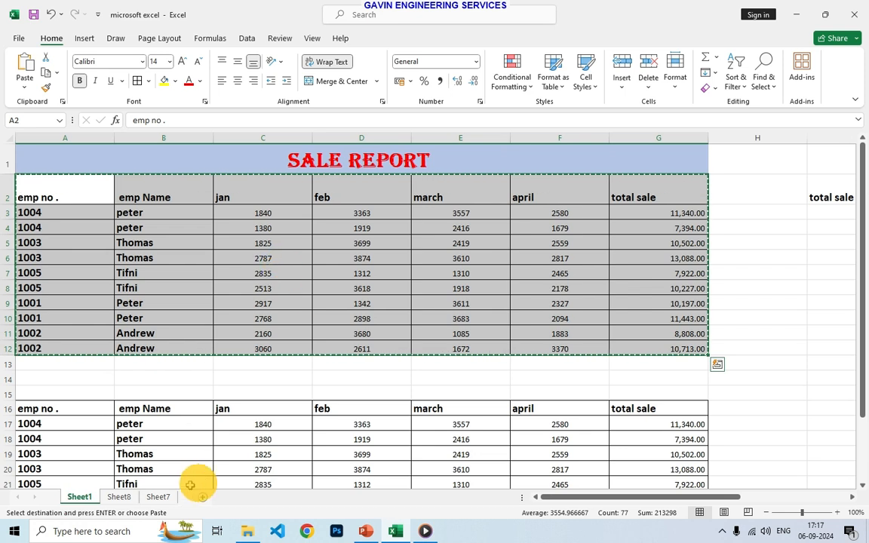
click(170, 498)
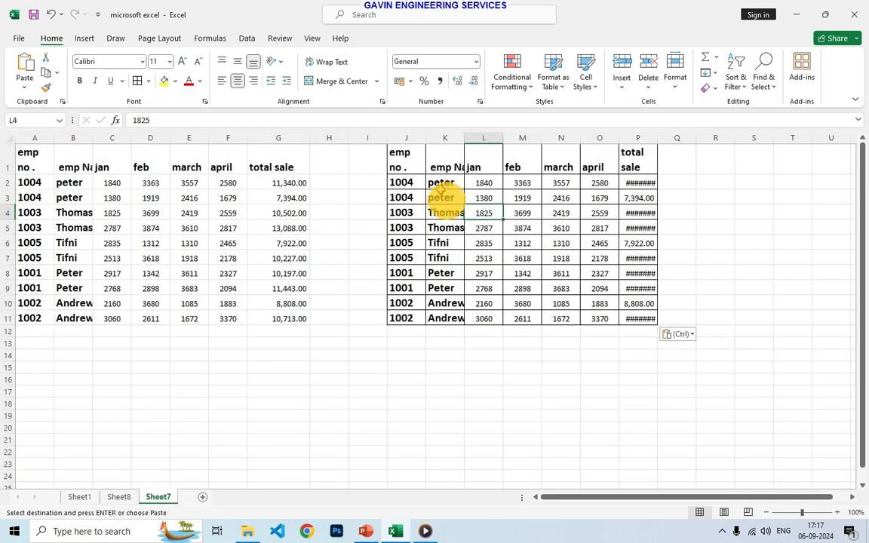
click(412, 166)
drag(412, 166, 634, 185)
click(714, 231)
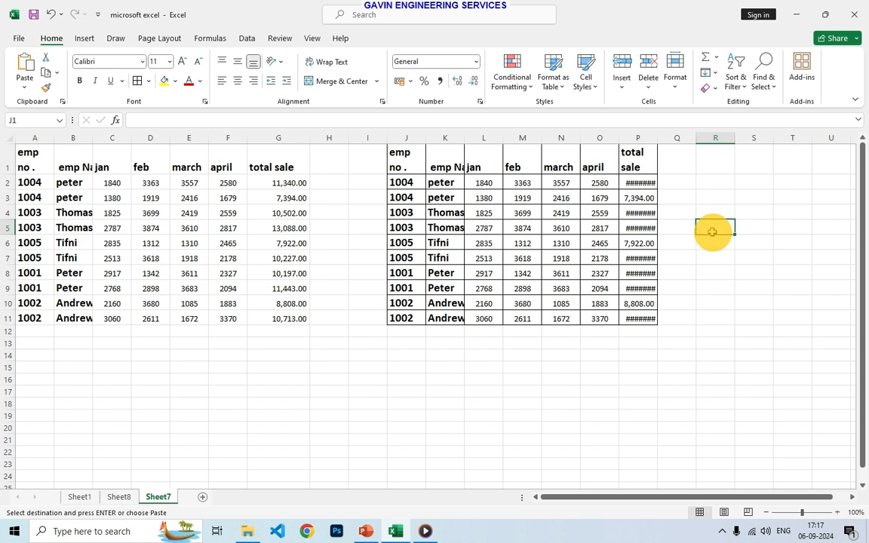
key(ctrl+z)
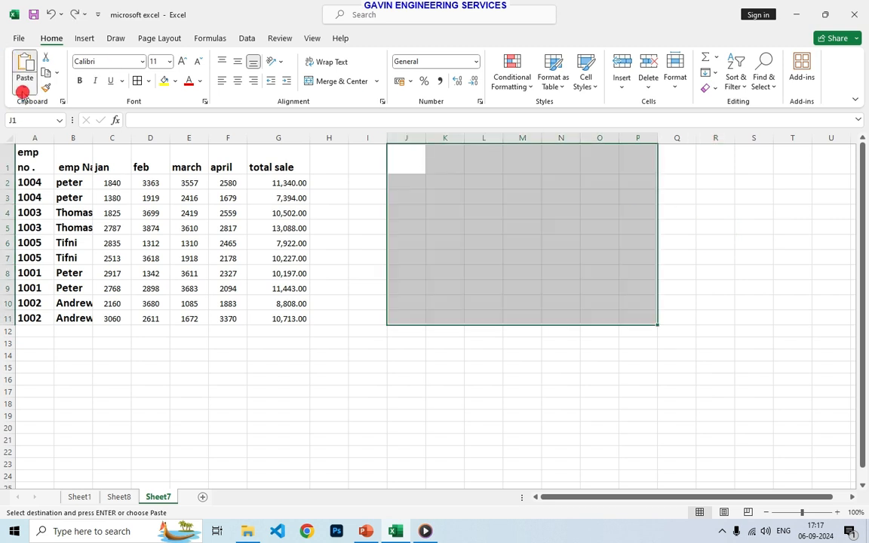
Paste the copied table at J1 of Sheet7 with its source column widths kept, and check all its columns
click(23, 92)
click(46, 140)
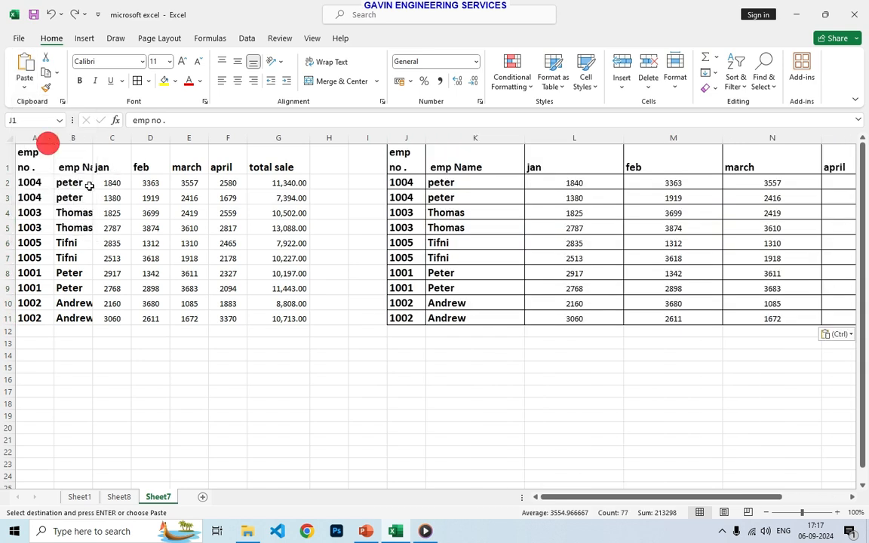
drag(562, 497, 640, 500)
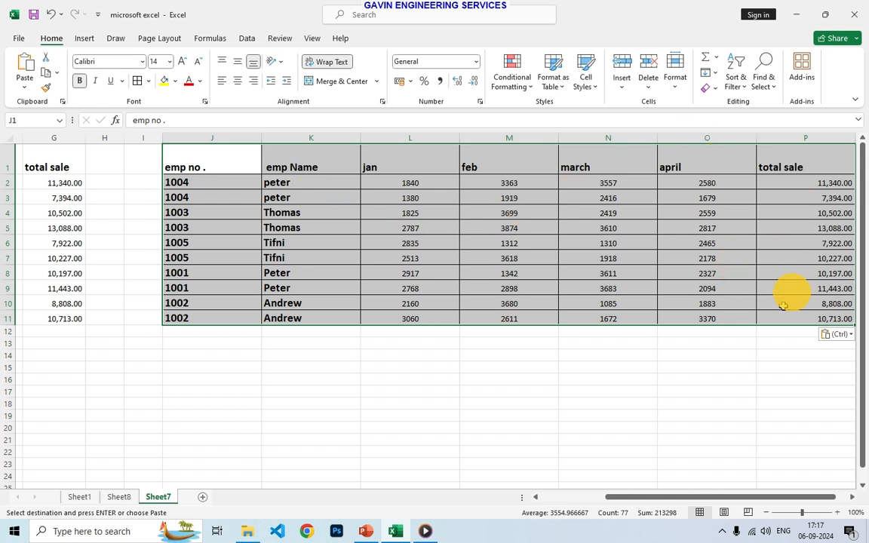
click(23, 83)
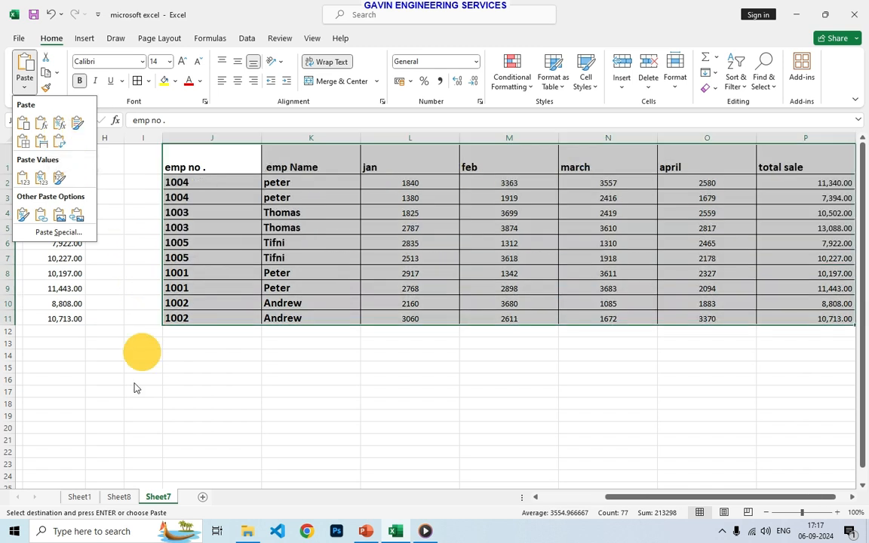
drag(607, 498, 540, 504)
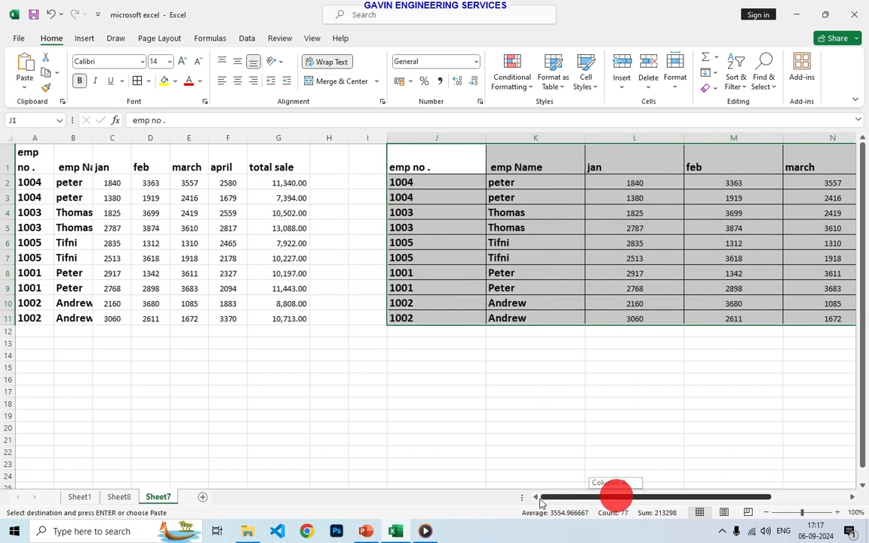
click(401, 414)
click(427, 304)
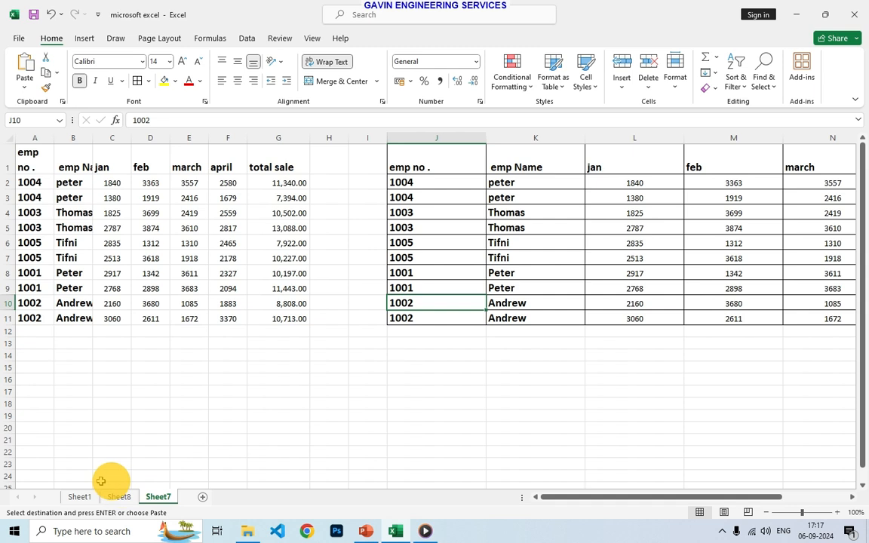
Copy the titled sale report A1:G12 on Sheet1 as a picture, as shown on screen and in Picture format
click(76, 497)
click(188, 319)
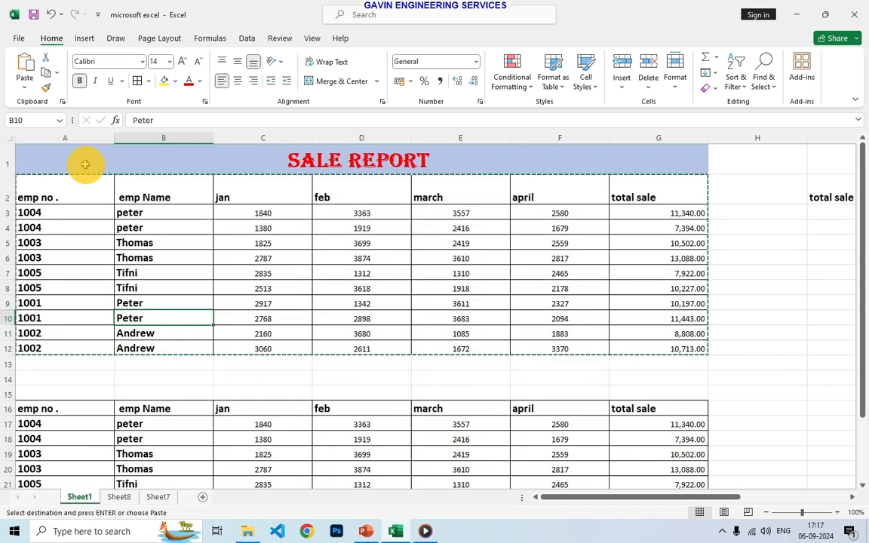
mouse_move(85, 164)
mouse_down()
mouse_move(524, 250)
mouse_move(574, 361)
mouse_move(578, 353)
mouse_up()
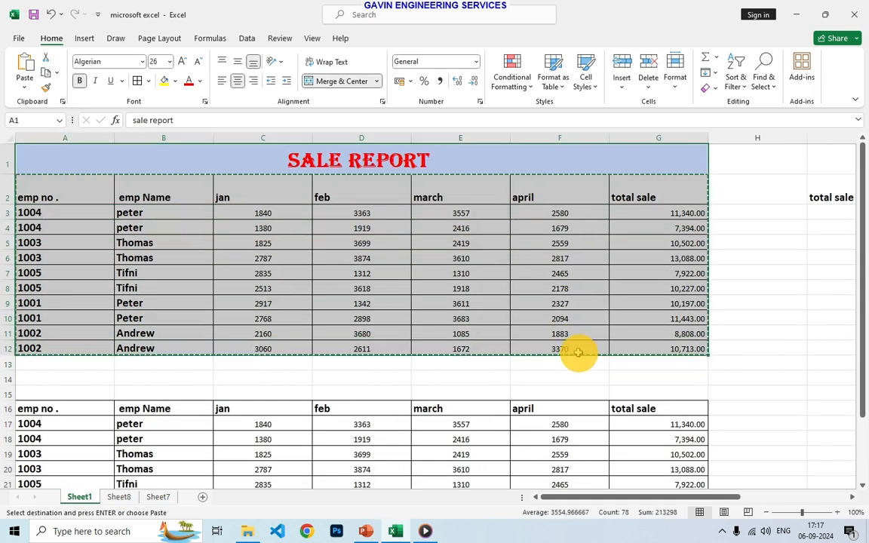
click(55, 73)
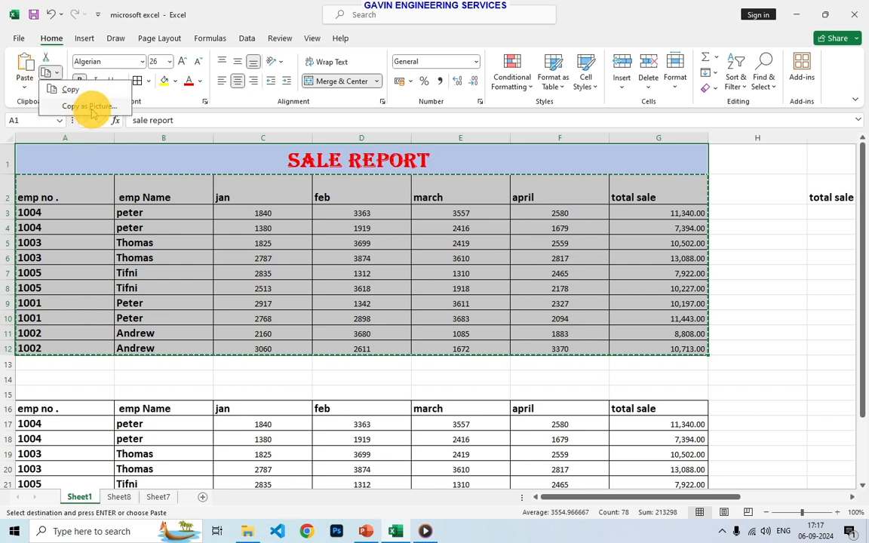
click(90, 109)
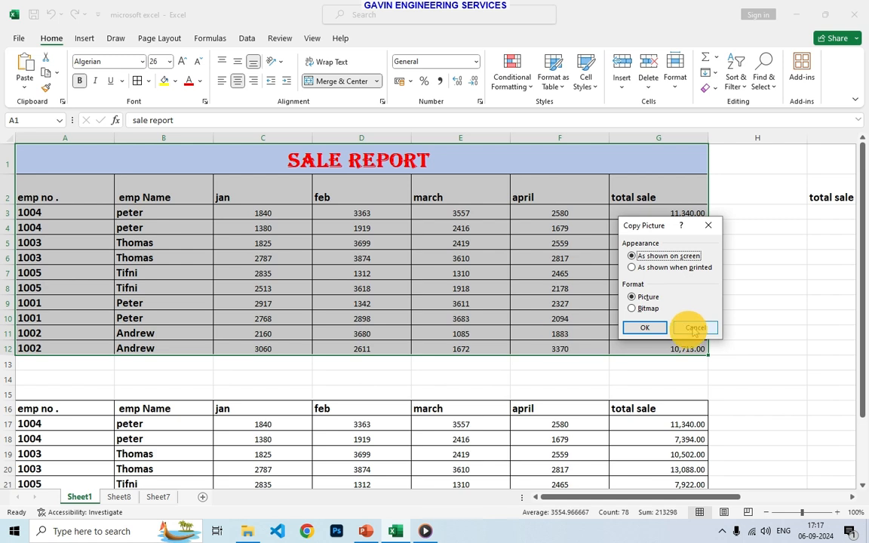
click(647, 328)
Paste the copied report below the second table at A28 as Picture (Enhanced Metafile)
scroll(407, 398, down, 5)
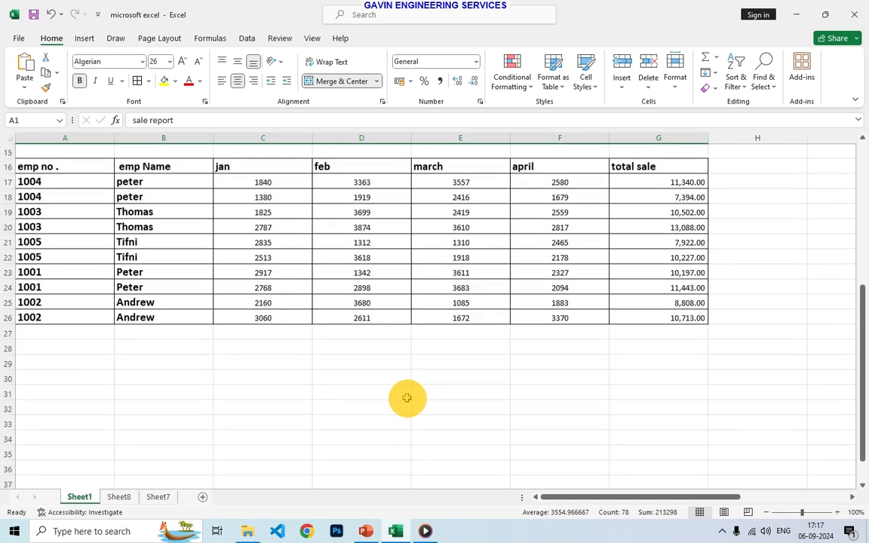
scroll(407, 397, down, 3)
click(60, 228)
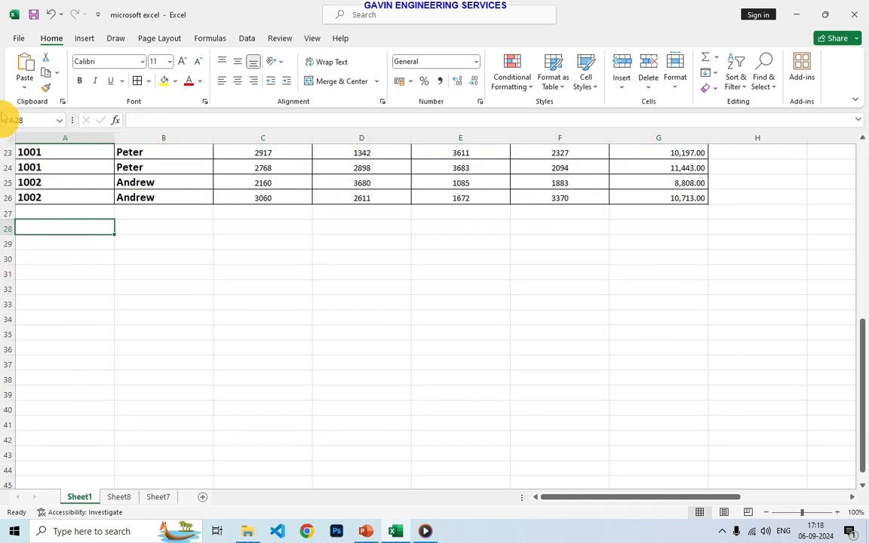
click(24, 87)
click(59, 140)
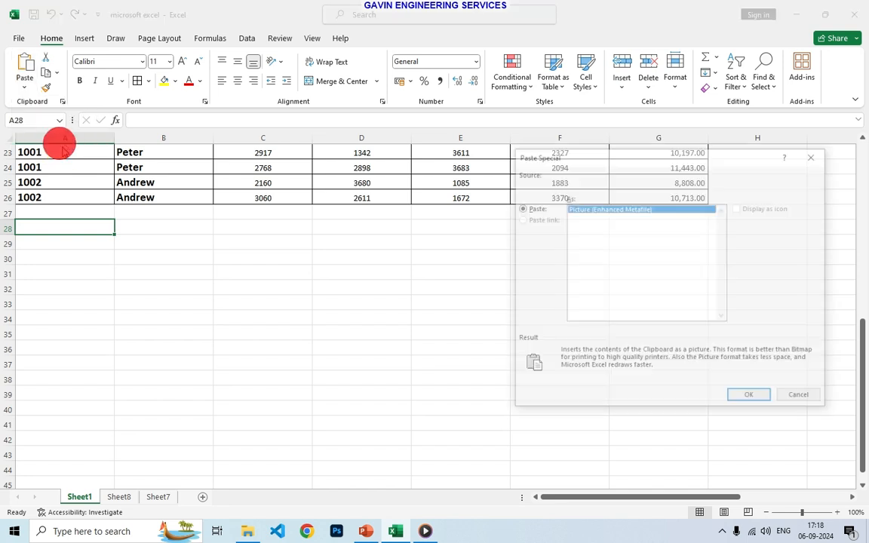
click(752, 398)
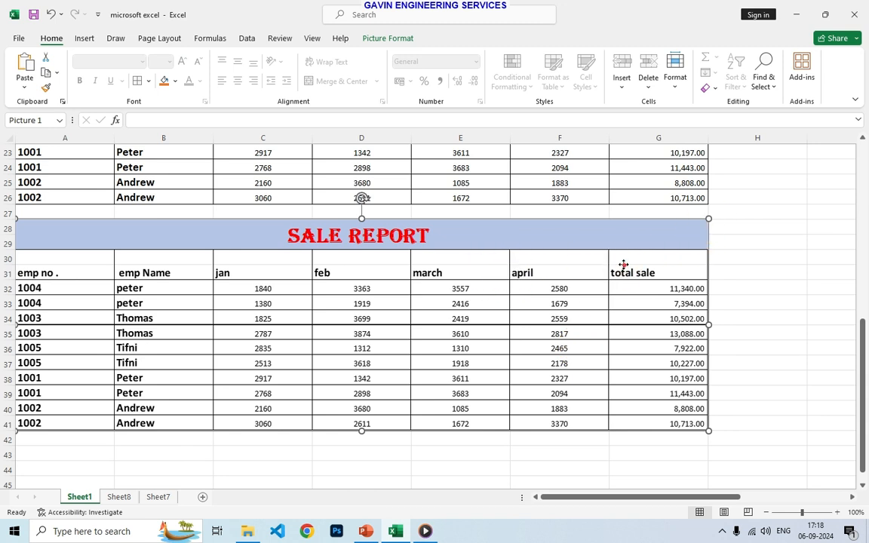
Move the pasted sale report picture slightly down and remove it from the sheet
drag(623, 264, 598, 270)
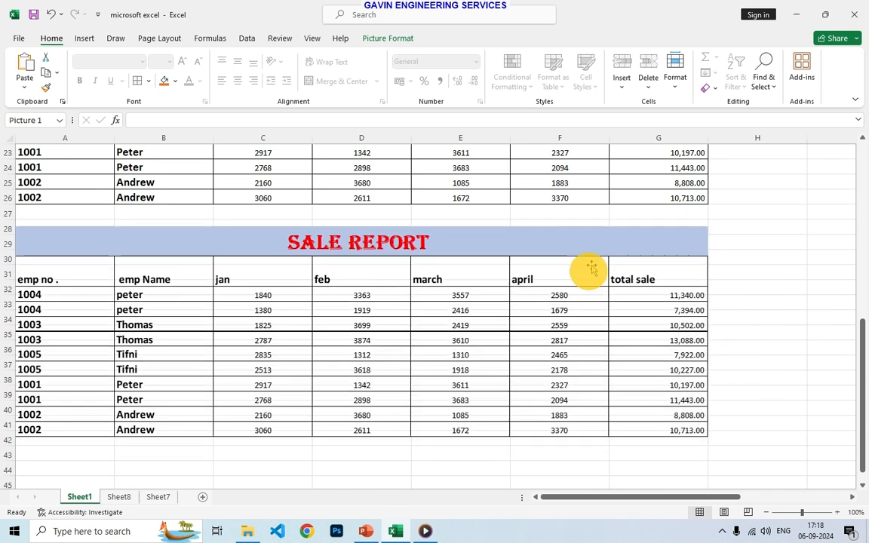
right_click(711, 225)
click(729, 254)
click(442, 270)
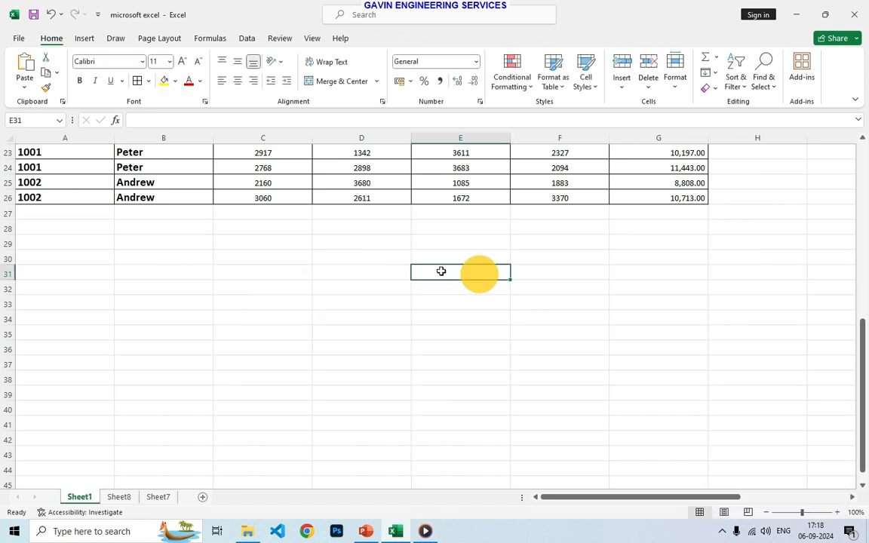
Copy the titled sale report A1:G12 on Sheet1 as ordinary cells
scroll(111, 194, up, 3)
scroll(132, 219, up, 2)
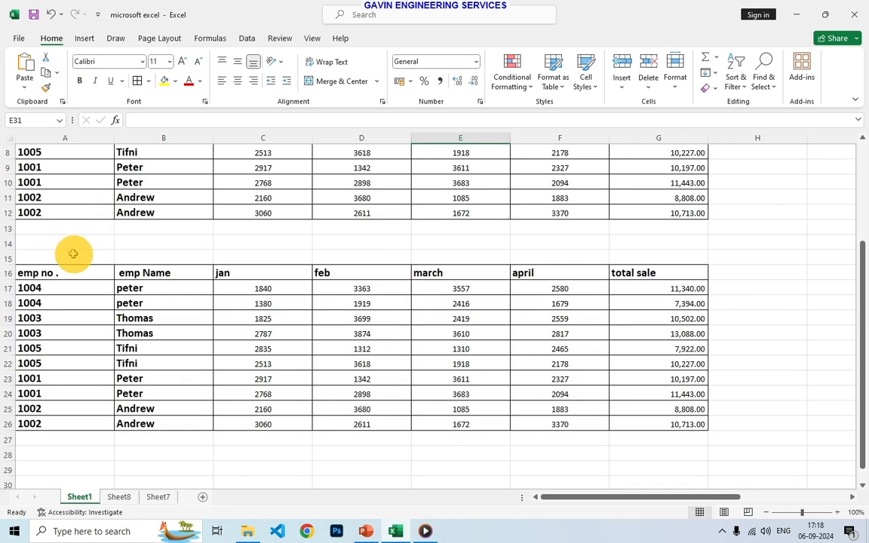
scroll(73, 254, up, 3)
drag(39, 159, 457, 350)
key(ctrl+c)
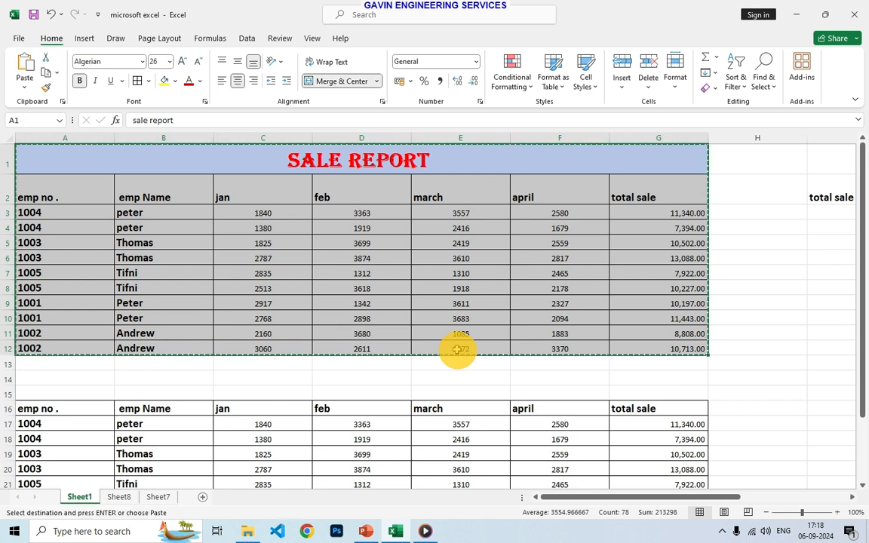
Paste the copied sale report as a picture at A29, below the second table
scroll(289, 416, down, 3)
click(95, 421)
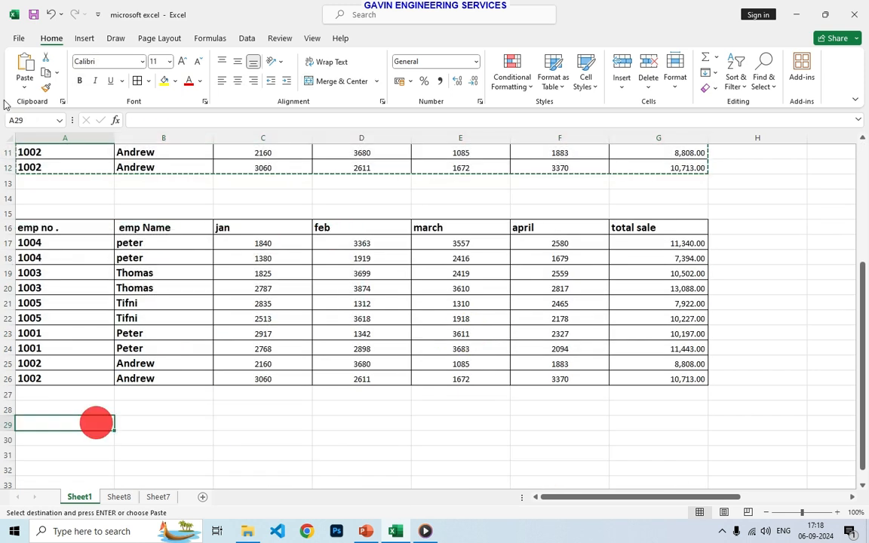
click(20, 86)
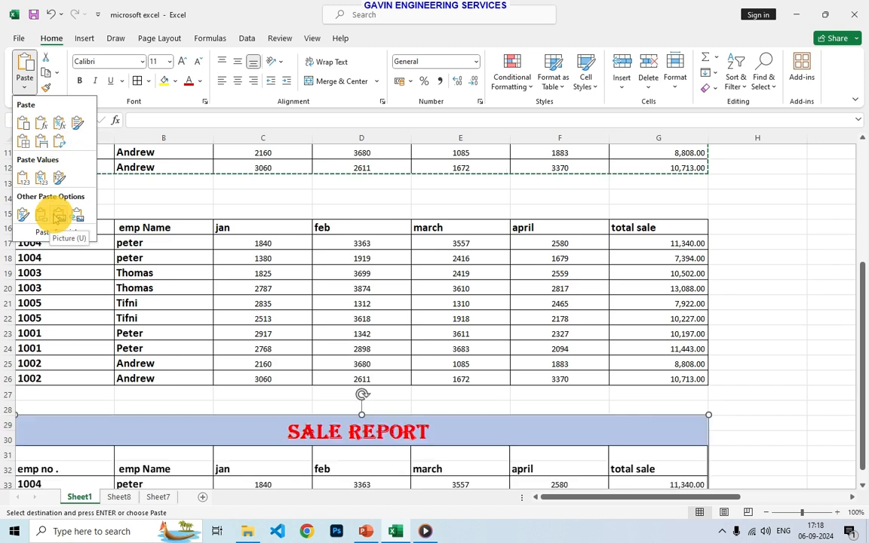
click(59, 215)
scroll(52, 213, down, 3)
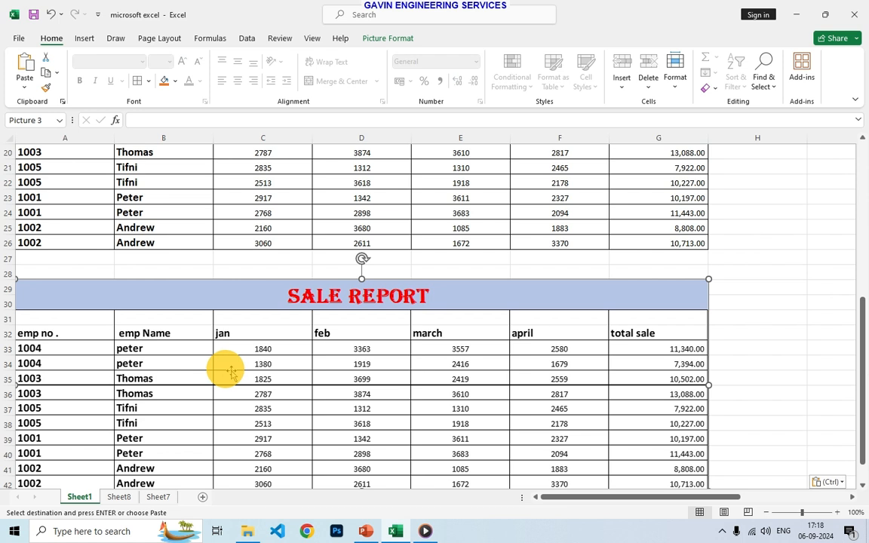
Move the pasted sale report picture up to row 27 and cut it from the sheet
drag(230, 372, 230, 347)
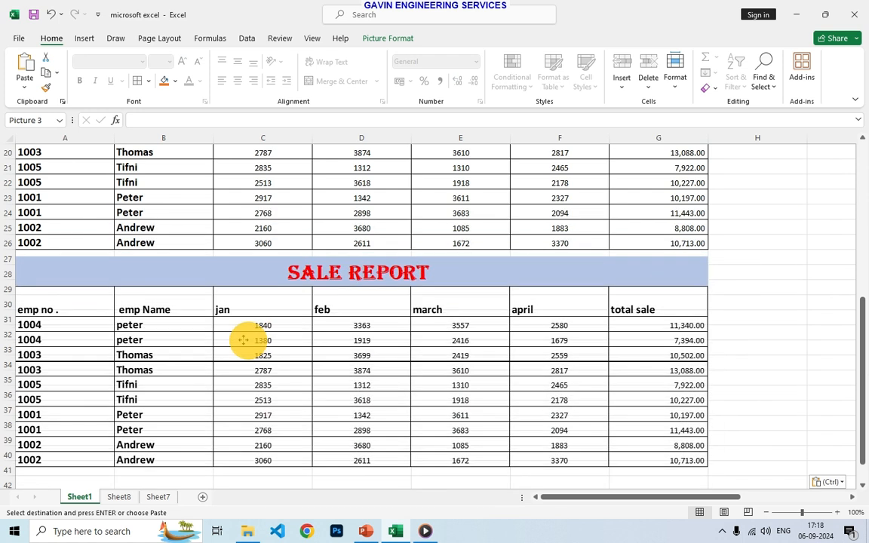
right_click(710, 258)
click(723, 255)
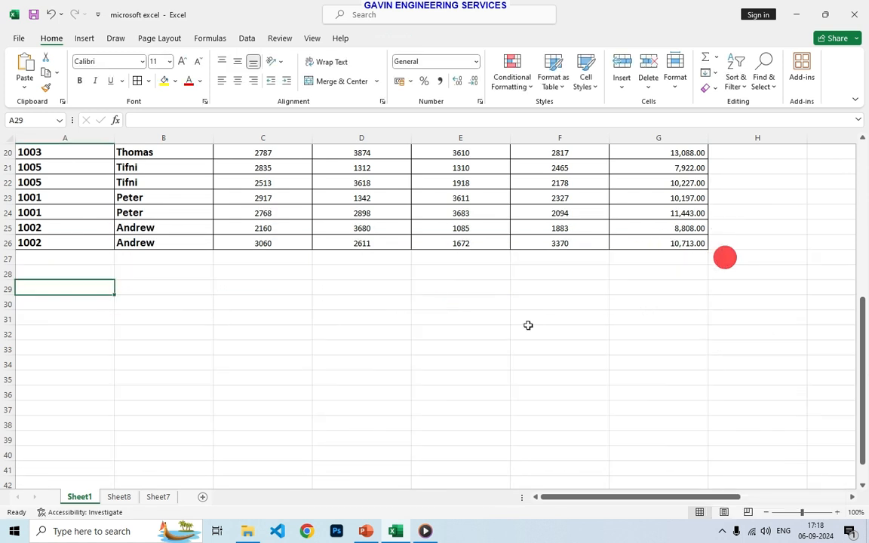
click(133, 284)
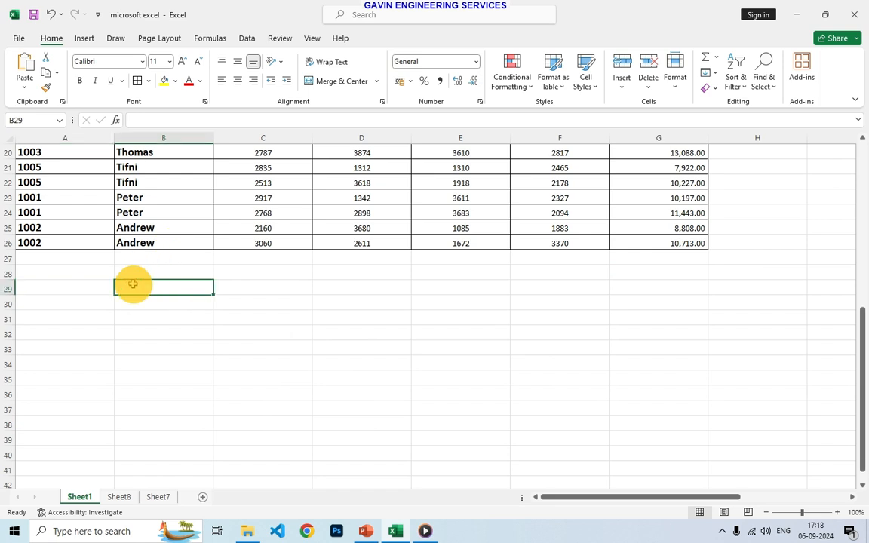
click(22, 85)
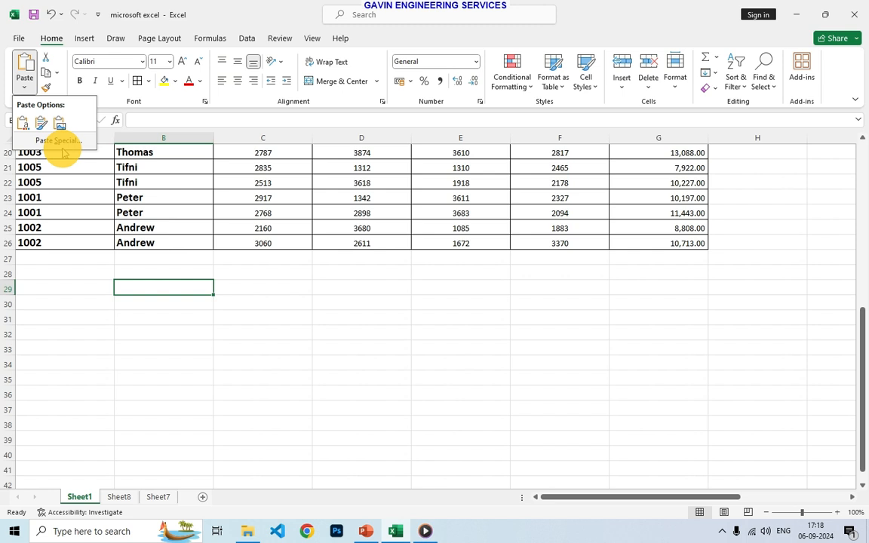
click(59, 141)
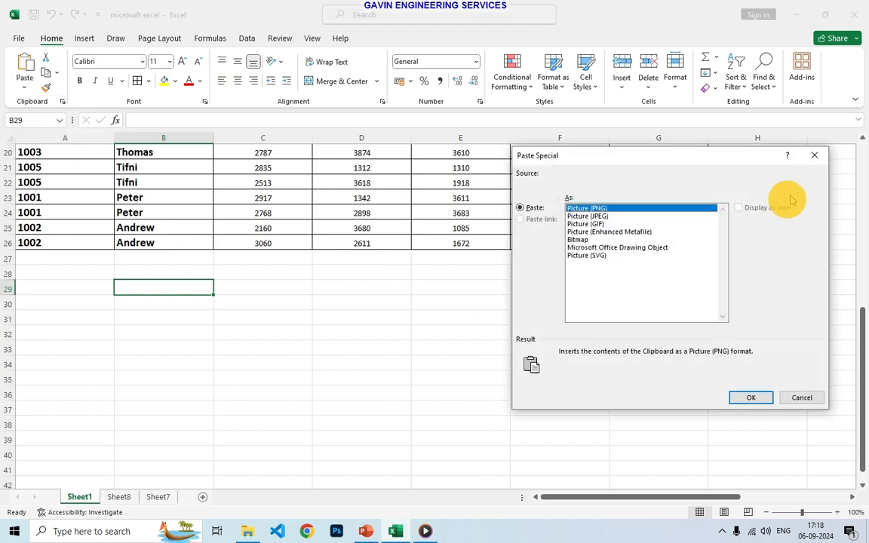
click(815, 155)
click(279, 392)
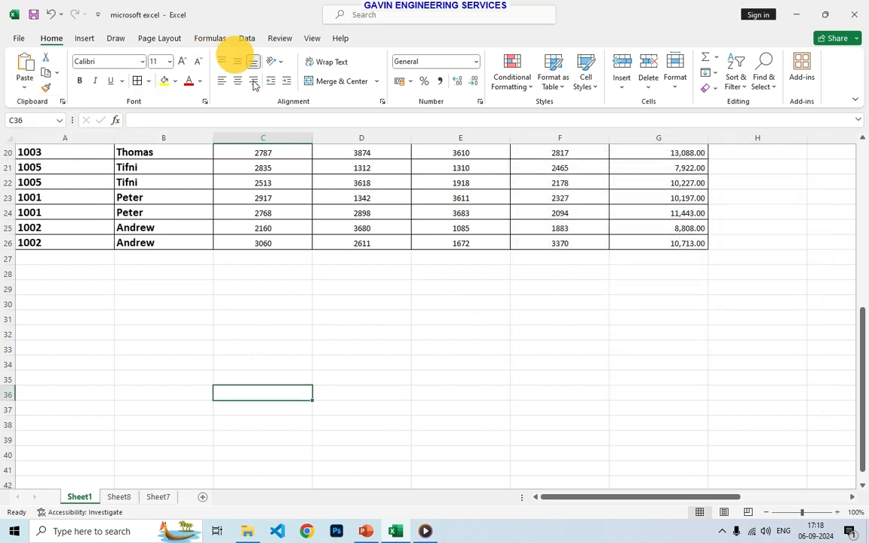
Hyperlink the total sale header in G2 to cell A1 of Sheet7, and follow the link once before returning to Sheet1
scroll(218, 298, up, 6)
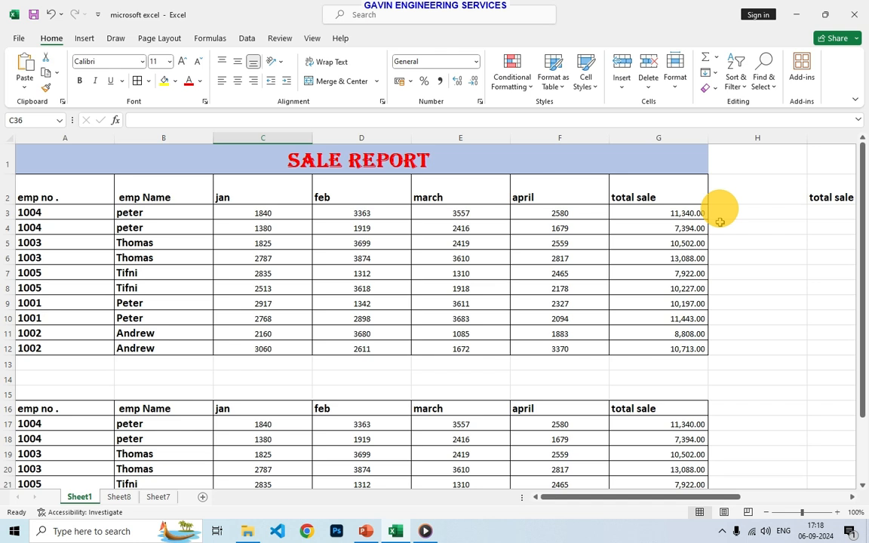
click(691, 196)
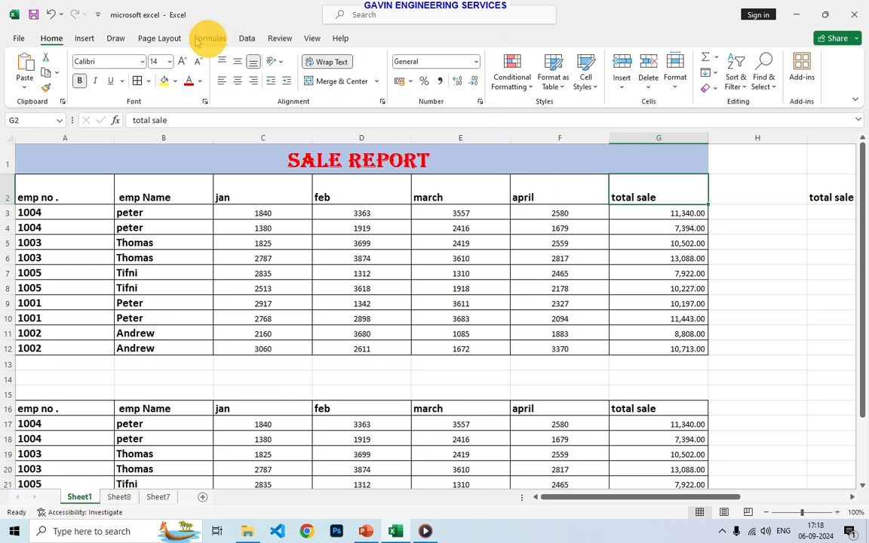
click(84, 39)
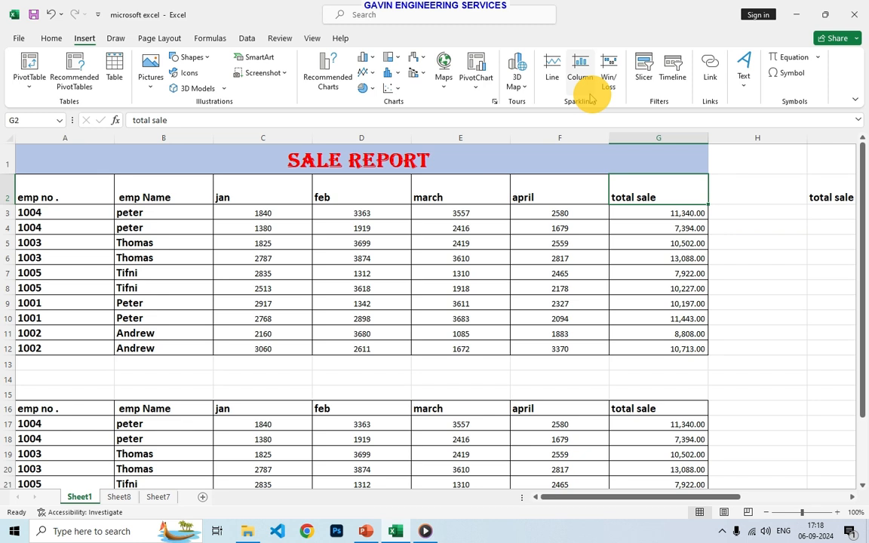
click(710, 86)
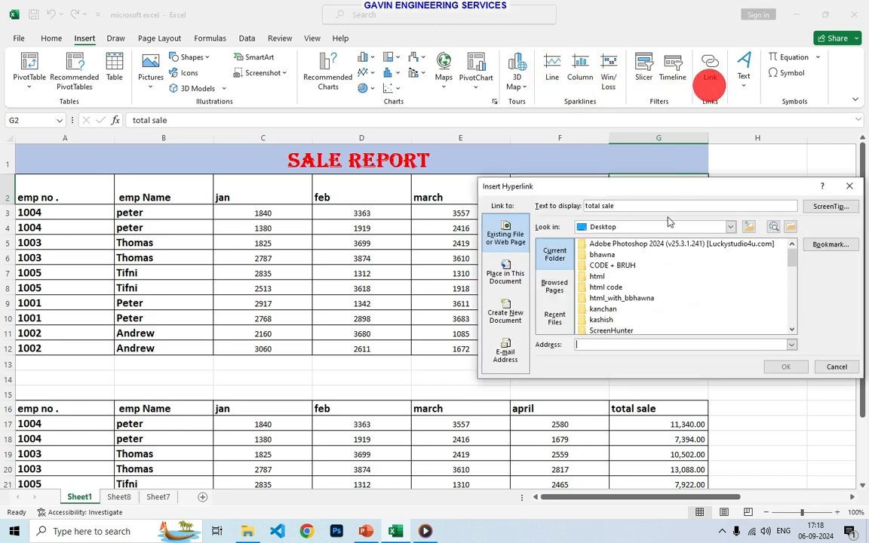
click(504, 279)
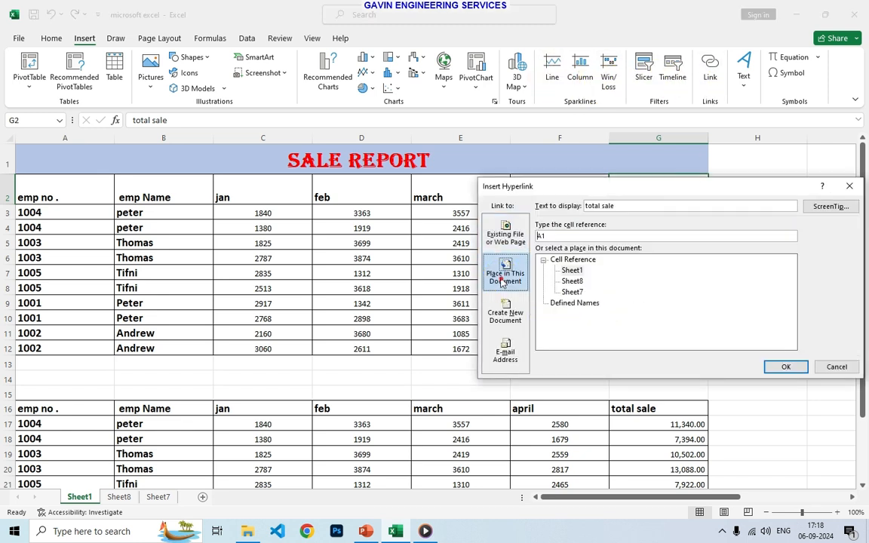
click(573, 292)
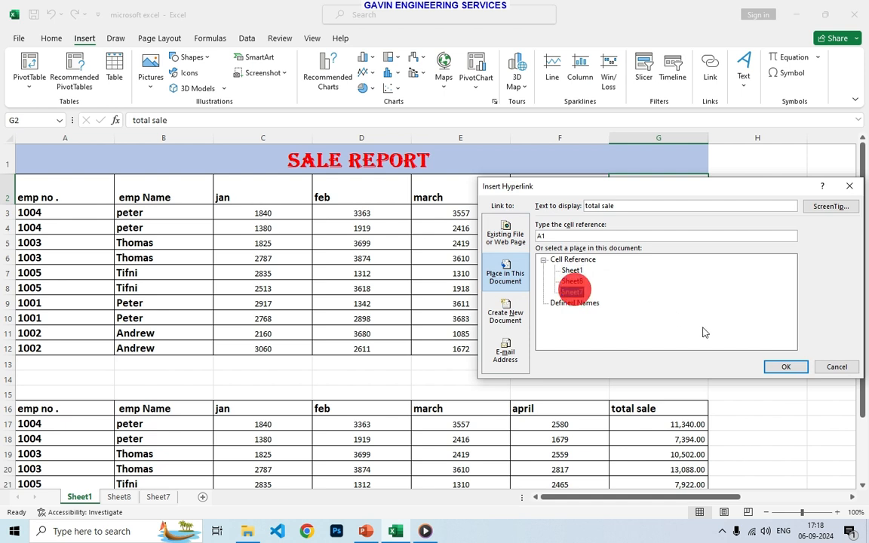
click(784, 366)
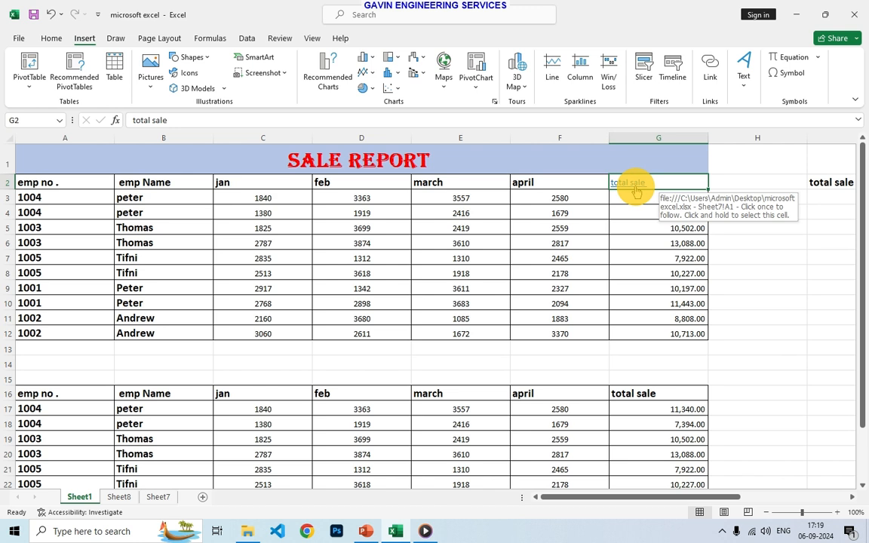
click(636, 190)
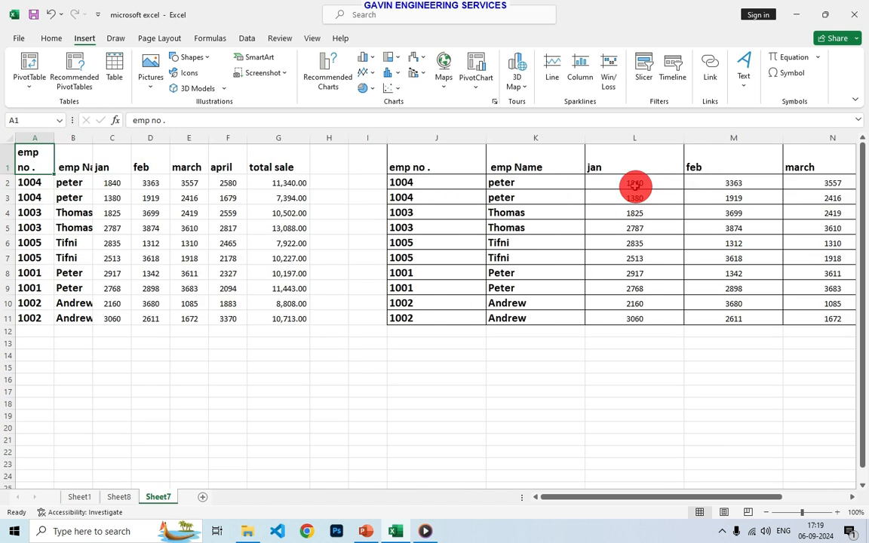
click(76, 496)
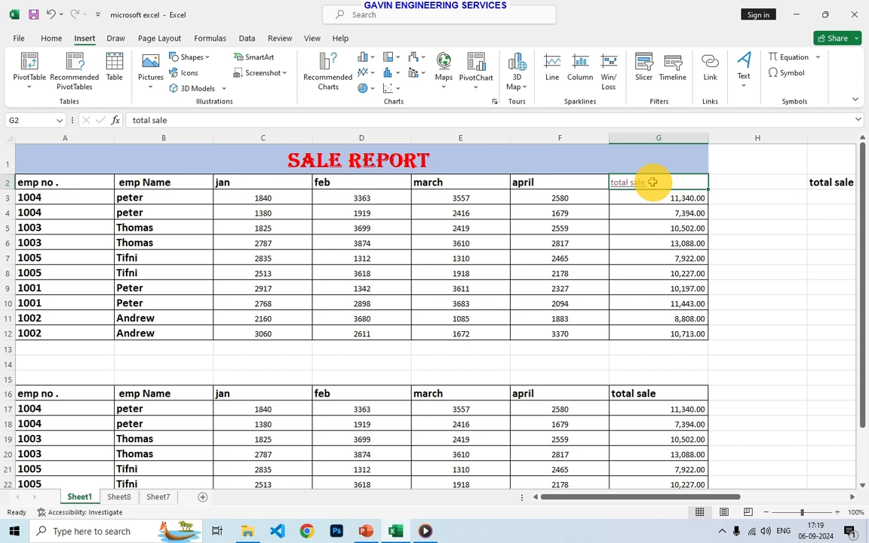
Copy the hyperlinked total sale header from G2 and paste it into H4
key(ctrl+c)
scroll(733, 205, down, 1)
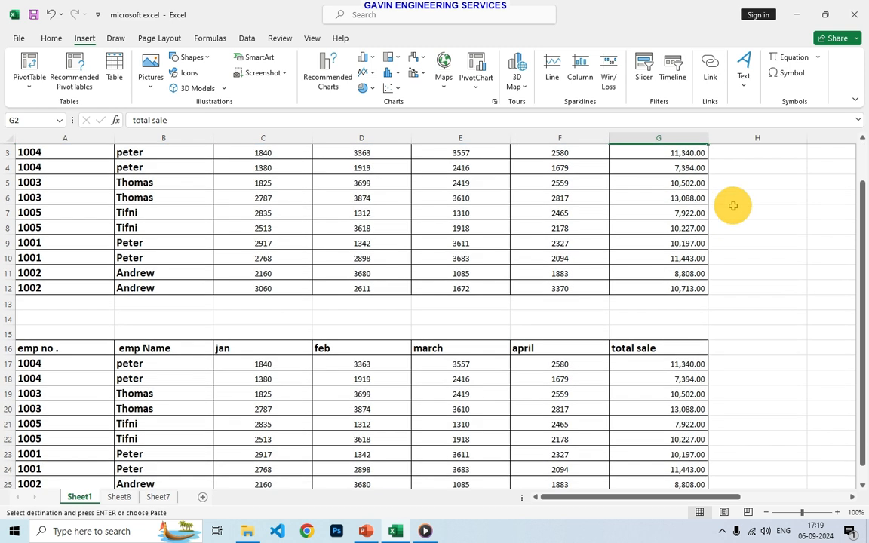
scroll(733, 215, up, 1)
click(745, 215)
key(ctrl+v)
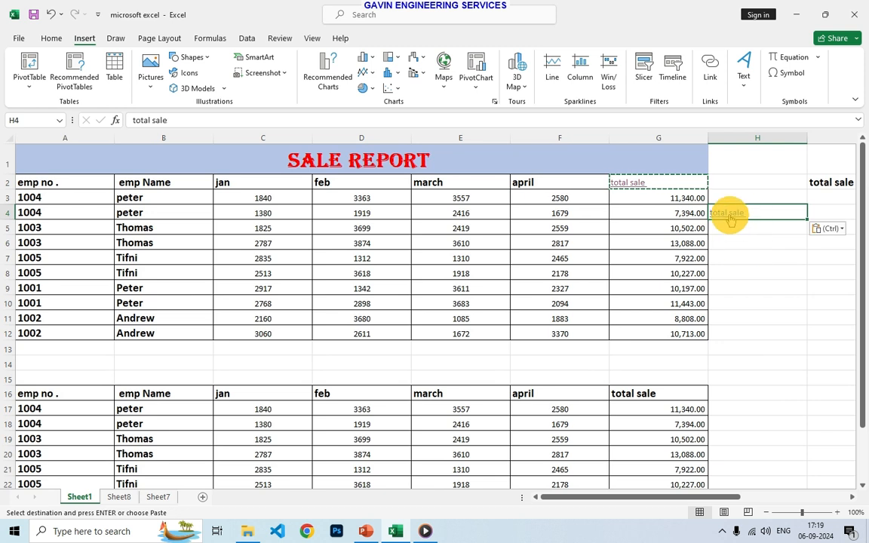
Follow the total sale hyperlink in G2 to Sheet7 and return to Sheet1
key(ctrl+c)
click(650, 183)
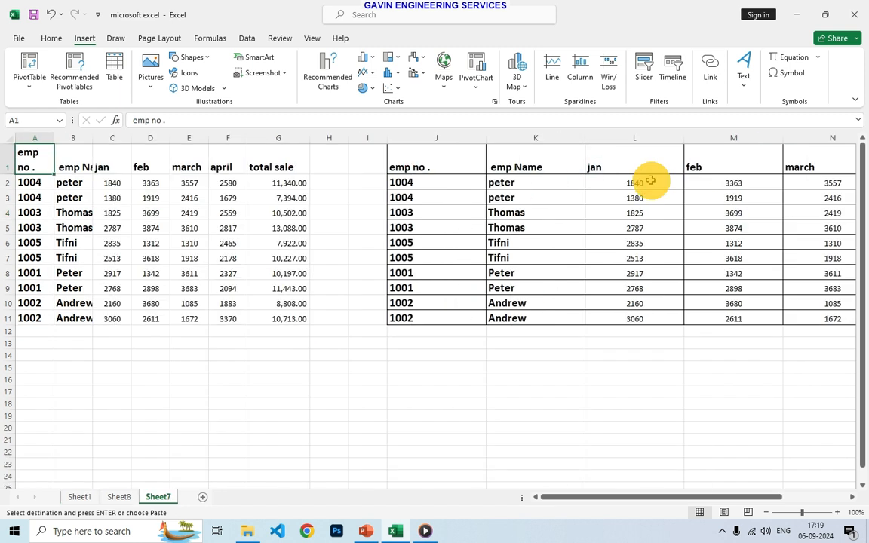
click(66, 496)
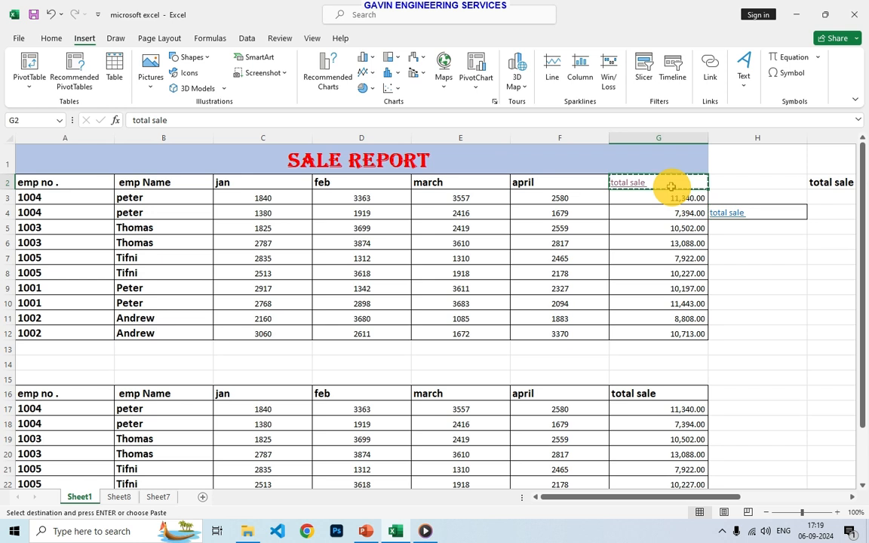
Paste the copied G2 header into H6 with Paste Link and check the formula in that cell
click(750, 244)
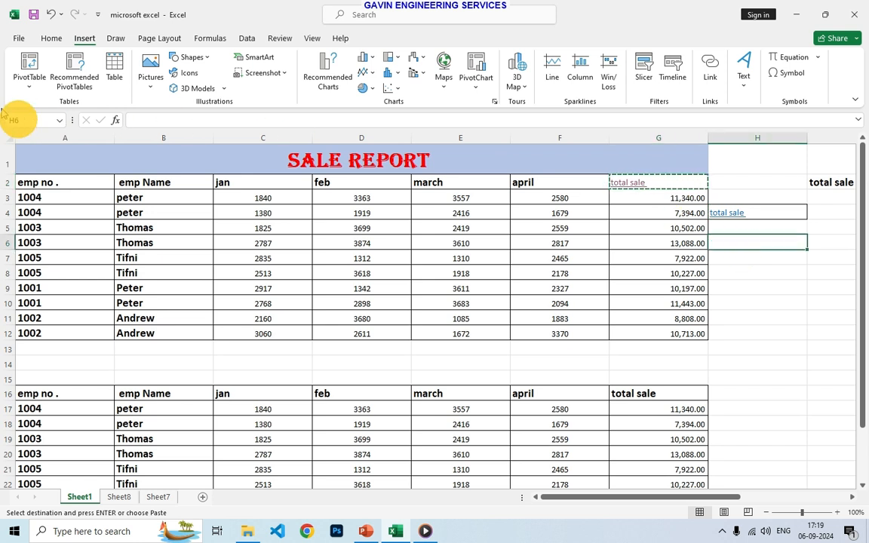
click(49, 39)
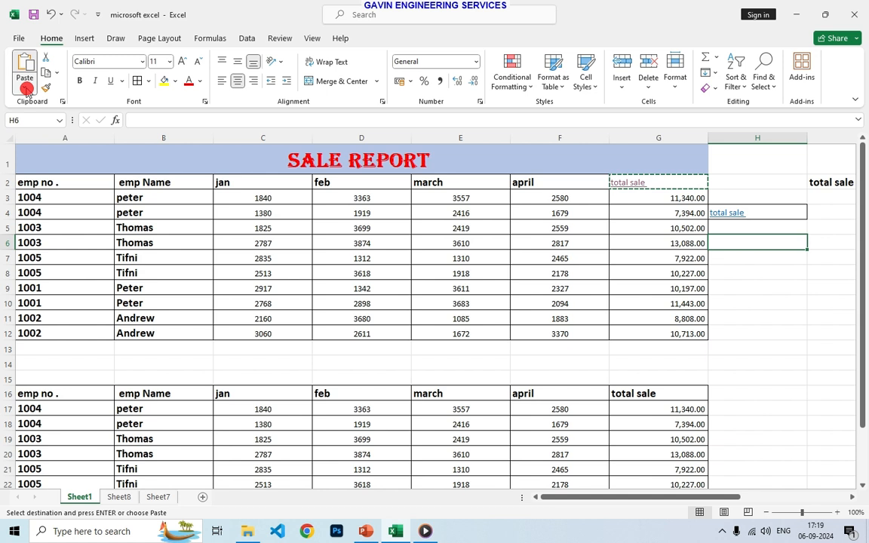
click(25, 83)
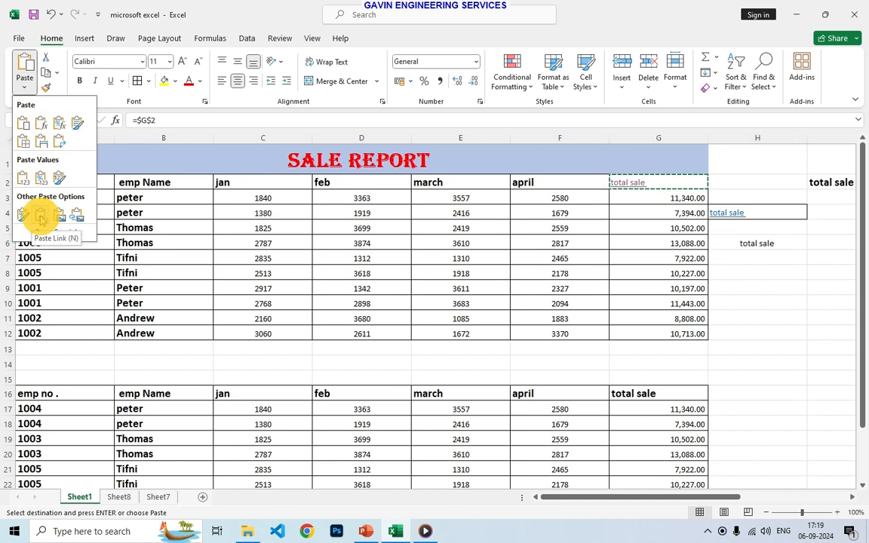
click(41, 218)
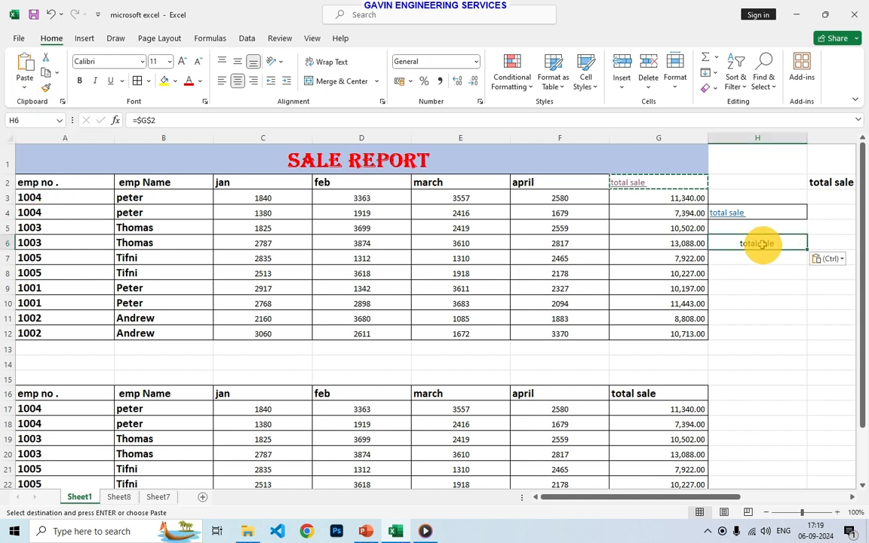
click(766, 272)
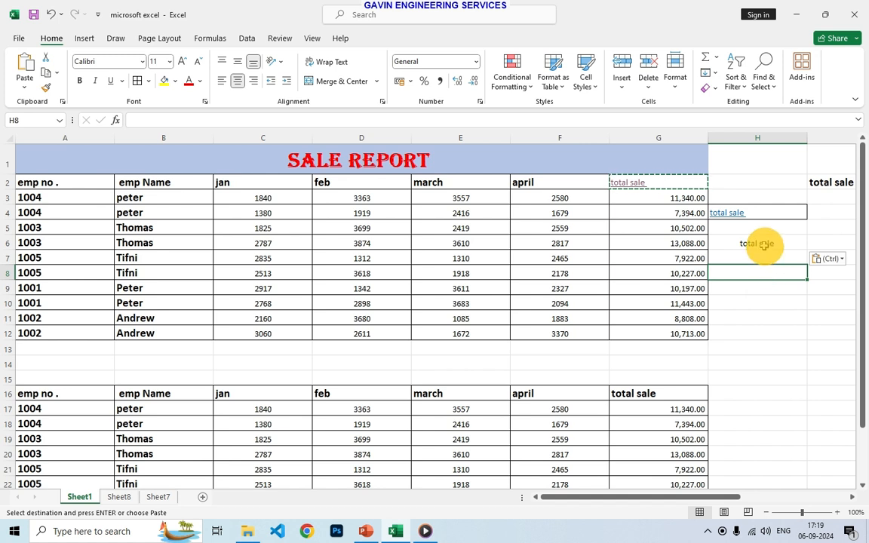
click(764, 244)
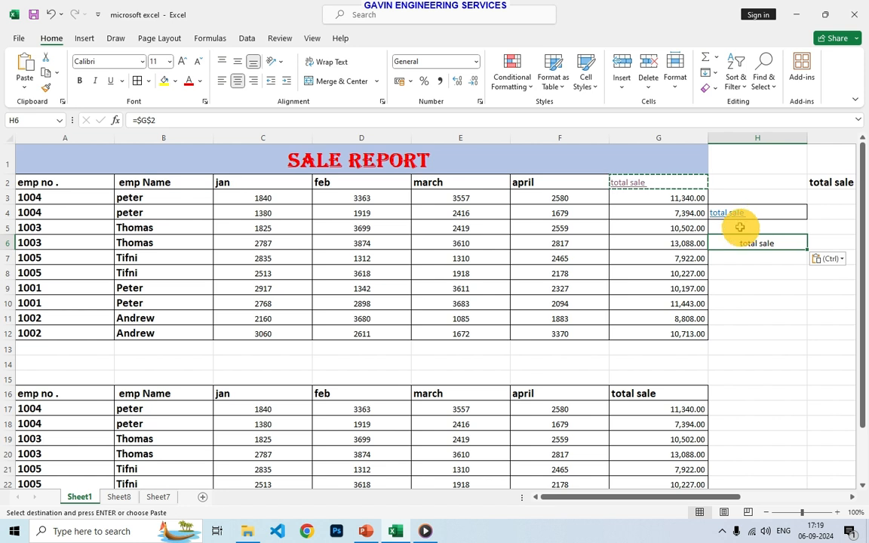
Open the paste options for the copied G2 header at H10
click(720, 303)
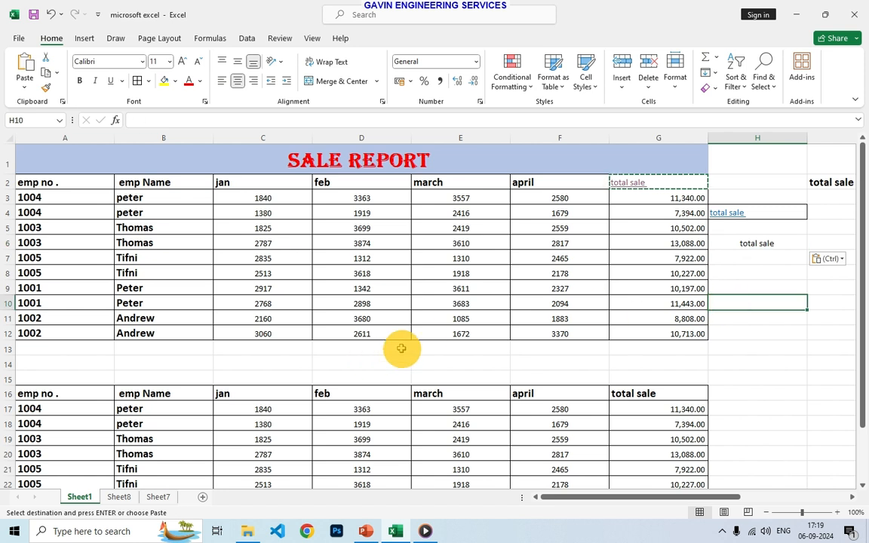
click(17, 85)
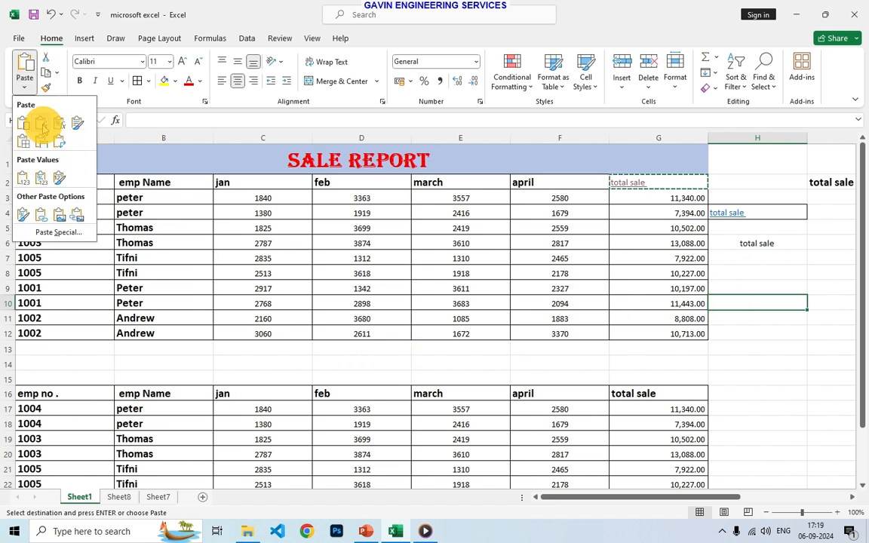